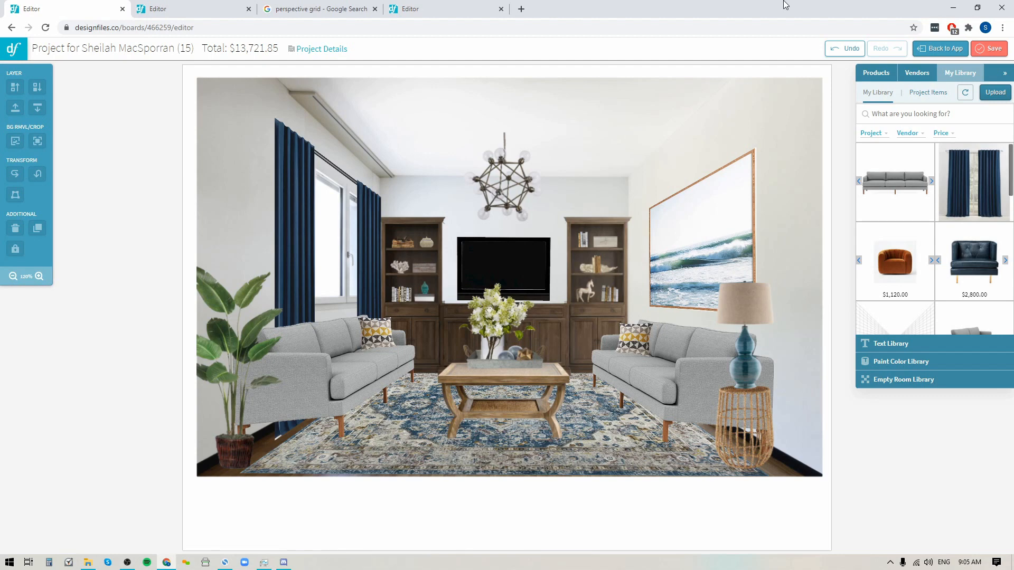
- Compare the finished perspective room board with the flat, undistorted version of the same board
{"action": "left_click", "coordinate": [167, 10]}
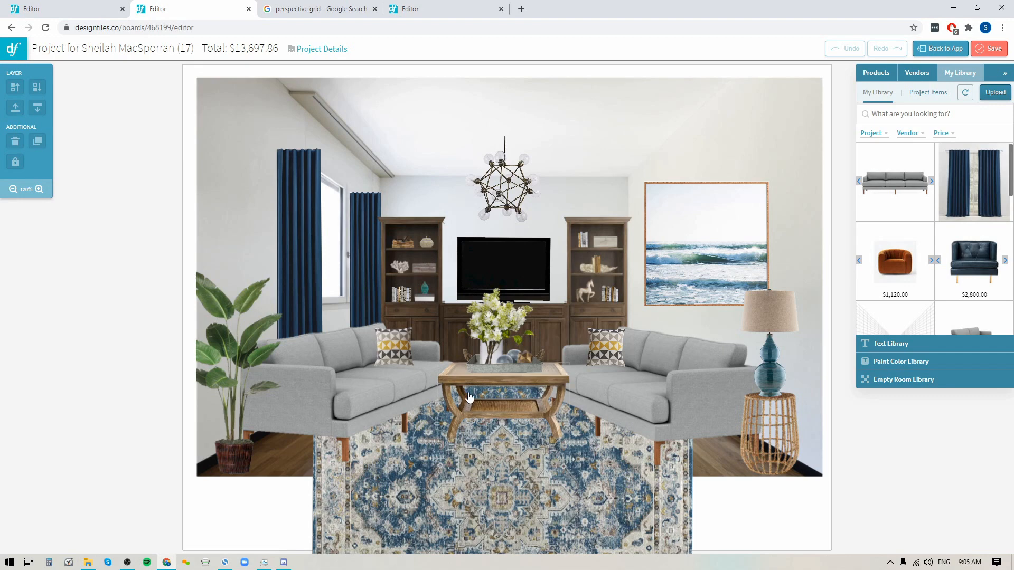
{"action": "left_click", "coordinate": [61, 10]}
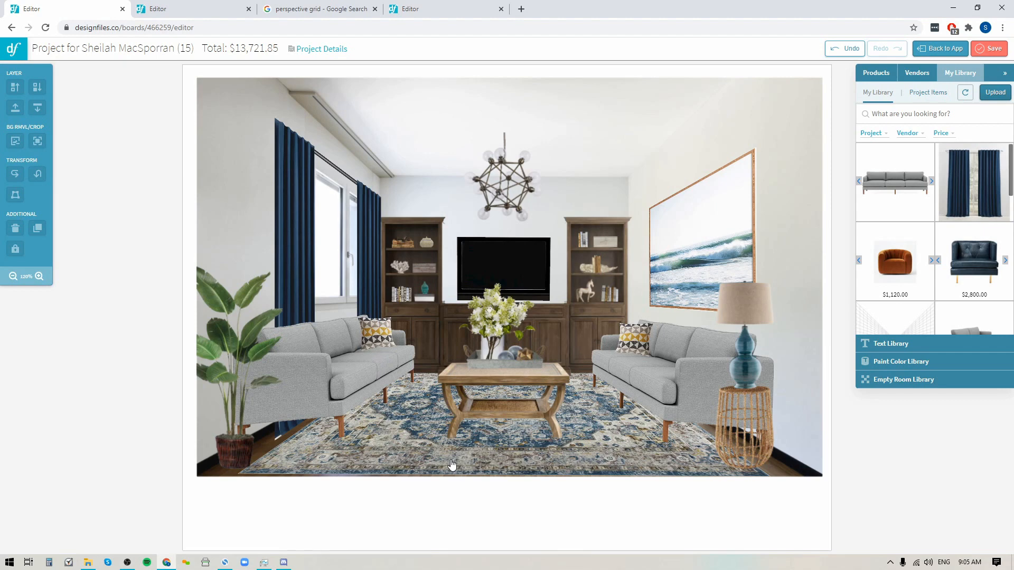
{"action": "key", "text": "ctrl+Tab"}
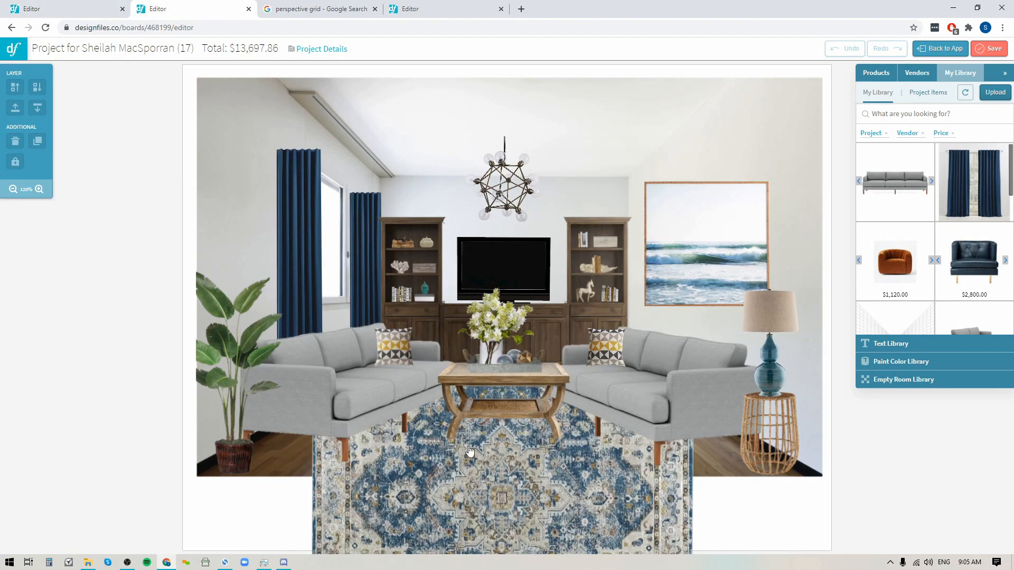
- Move both grey sofas and their throw pillows off the board, one set to each side of the room
{"action": "left_click_drag", "start_coordinate": [359, 410], "coordinate": [106, 407]}
{"action": "left_click_drag", "start_coordinate": [396, 358], "coordinate": [89, 373]}
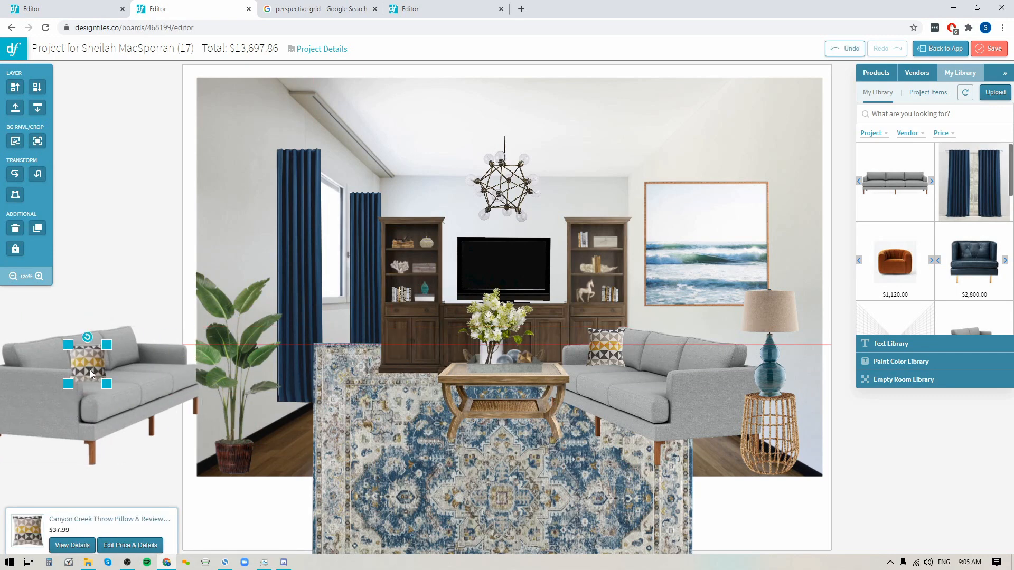
{"action": "left_click_drag", "start_coordinate": [691, 390], "coordinate": [965, 418]}
{"action": "left_click_drag", "start_coordinate": [607, 346], "coordinate": [902, 419]}
- Align the rug with the room's front edge and distort its corners into a trapezoid lying flat on the floor
{"action": "left_click_drag", "start_coordinate": [499, 489], "coordinate": [500, 341]}
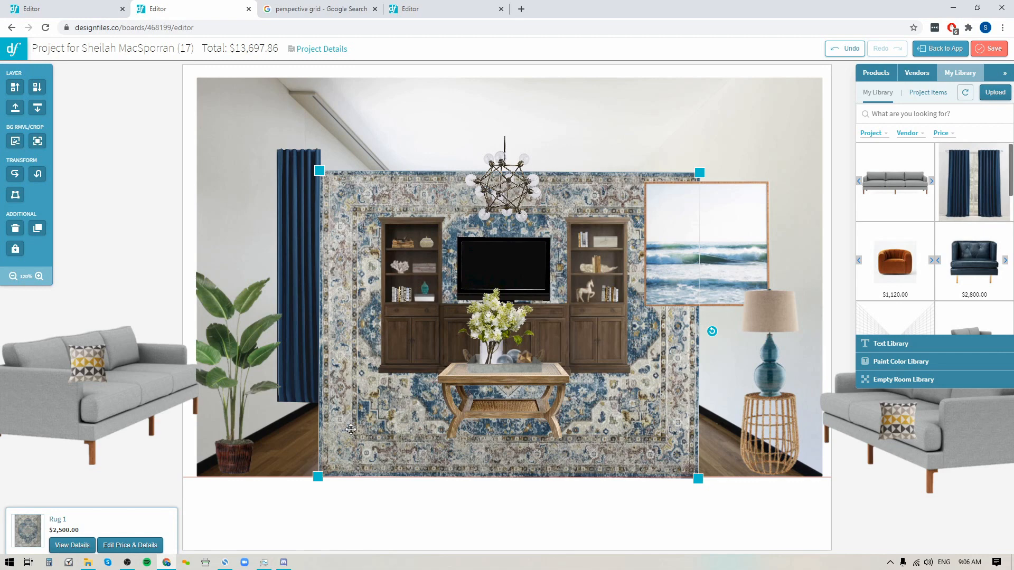
{"action": "left_click", "coordinate": [15, 196]}
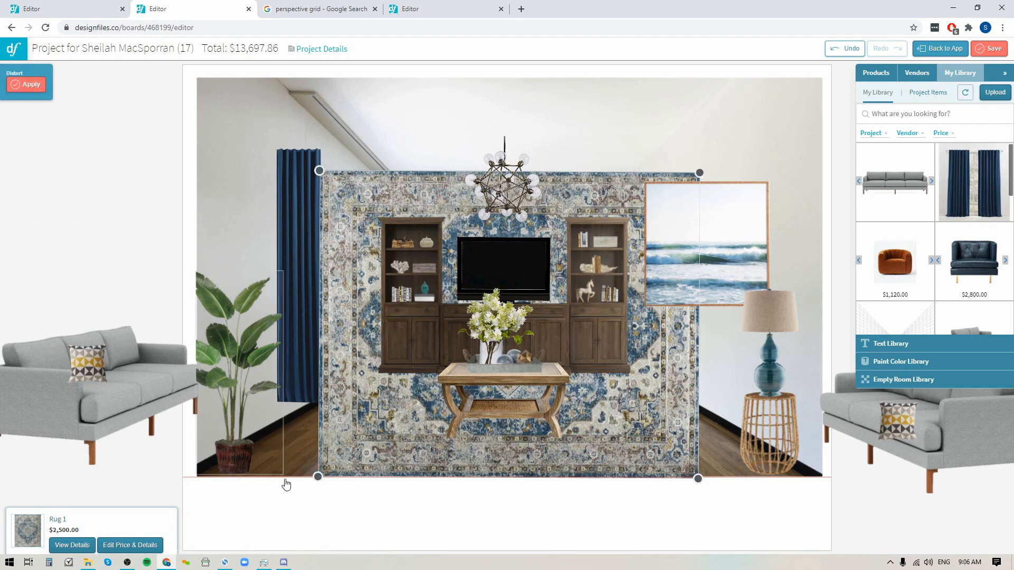
{"action": "left_click_drag", "start_coordinate": [319, 477], "coordinate": [241, 477]}
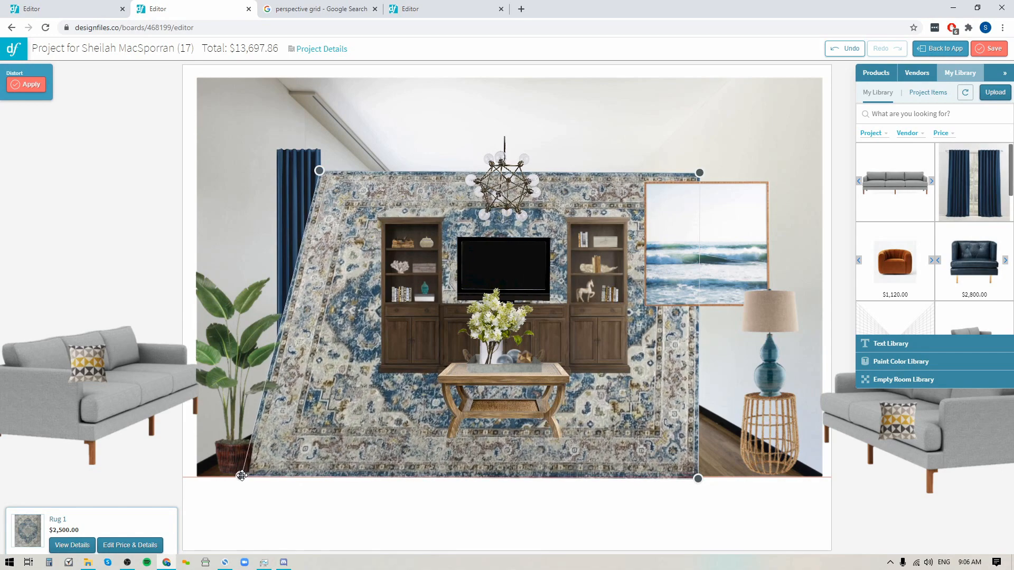
{"action": "left_click_drag", "start_coordinate": [698, 478], "coordinate": [779, 475]}
{"action": "left_click_drag", "start_coordinate": [319, 170], "coordinate": [374, 364]}
{"action": "left_click_drag", "start_coordinate": [699, 172], "coordinate": [627, 379]}
{"action": "left_click_drag", "start_coordinate": [375, 364], "coordinate": [384, 379]}
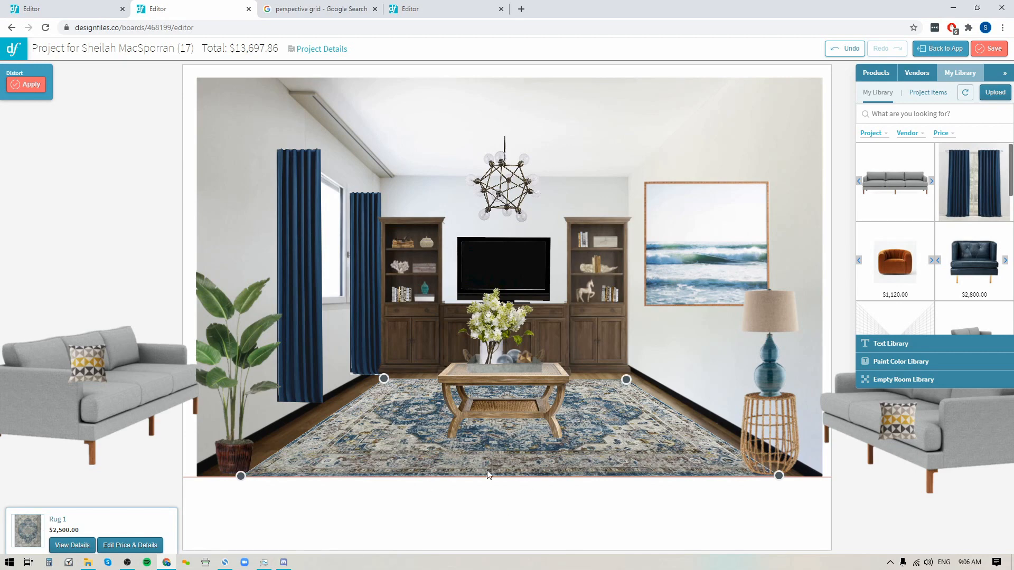
{"action": "left_click", "coordinate": [463, 519]}
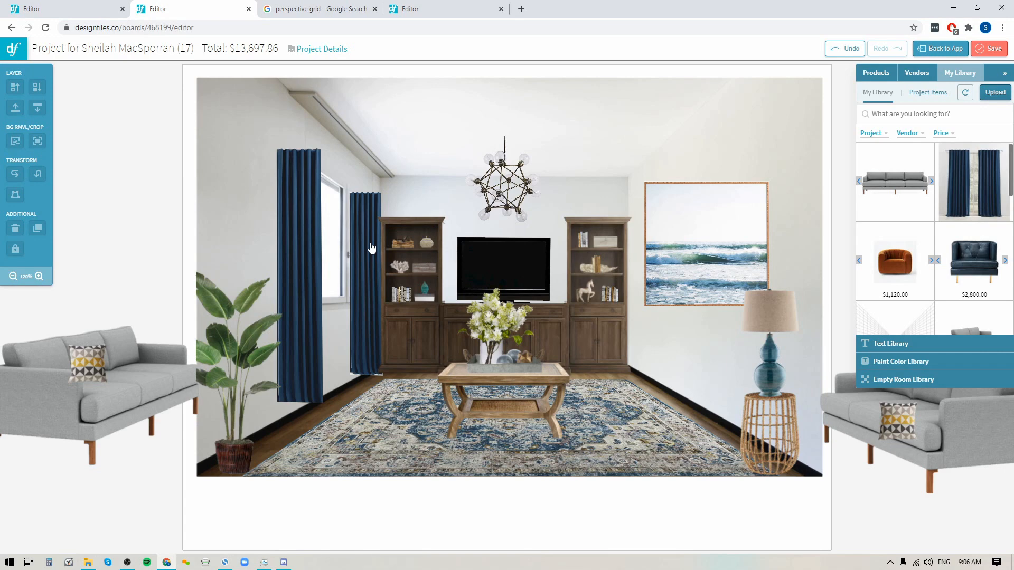
- Add the perspective grid image from the library and enlarge it over the room, centring its vanishing point just below the TV
{"action": "left_click", "coordinate": [330, 10]}
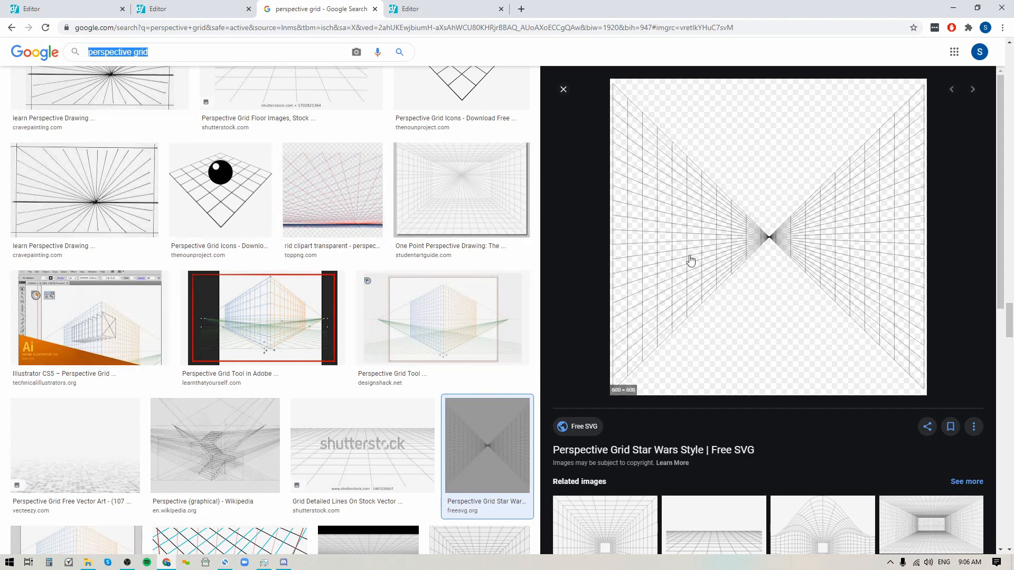
{"action": "left_click", "coordinate": [158, 9]}
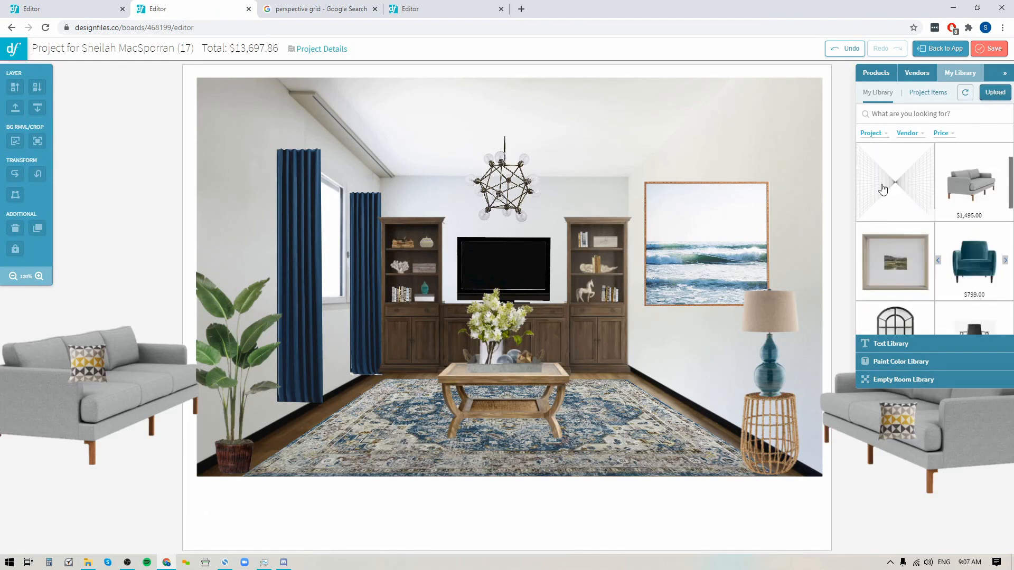
{"action": "left_click_drag", "start_coordinate": [883, 188], "coordinate": [478, 316]}
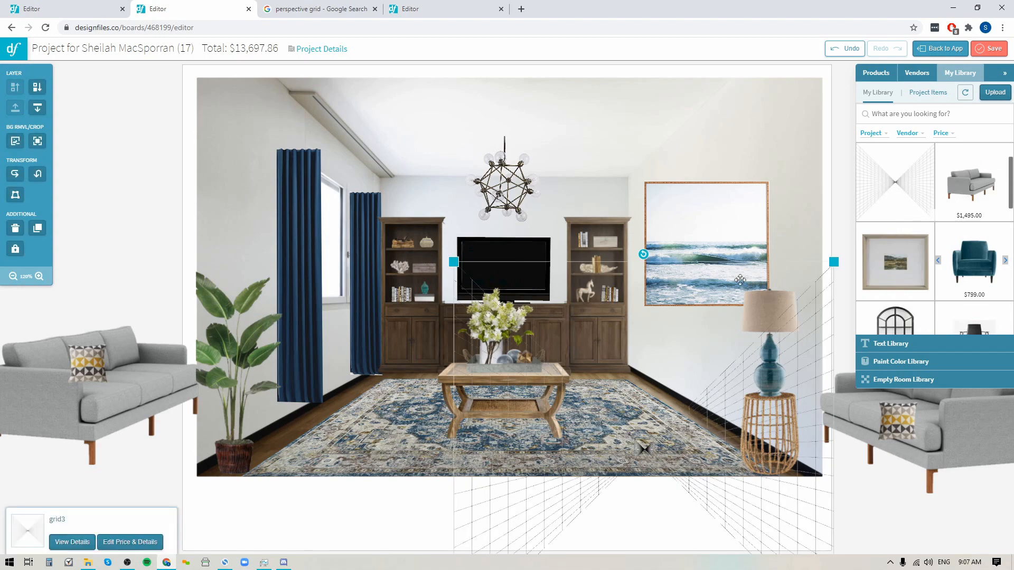
{"action": "left_click_drag", "start_coordinate": [569, 492], "coordinate": [421, 359]}
{"action": "left_click_drag", "start_coordinate": [704, 136], "coordinate": [897, 36]}
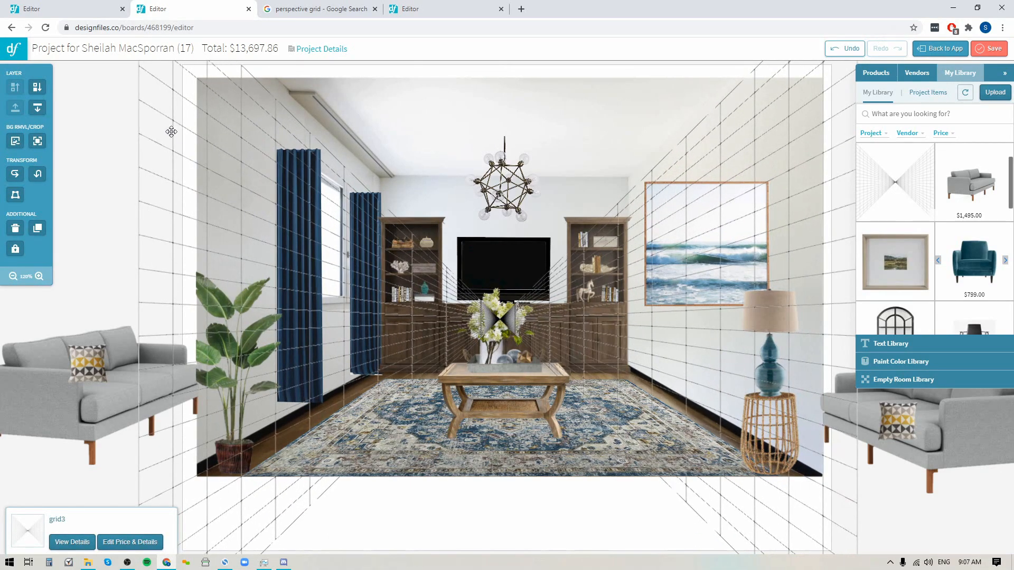
{"action": "left_click_drag", "start_coordinate": [505, 326], "coordinate": [510, 302]}
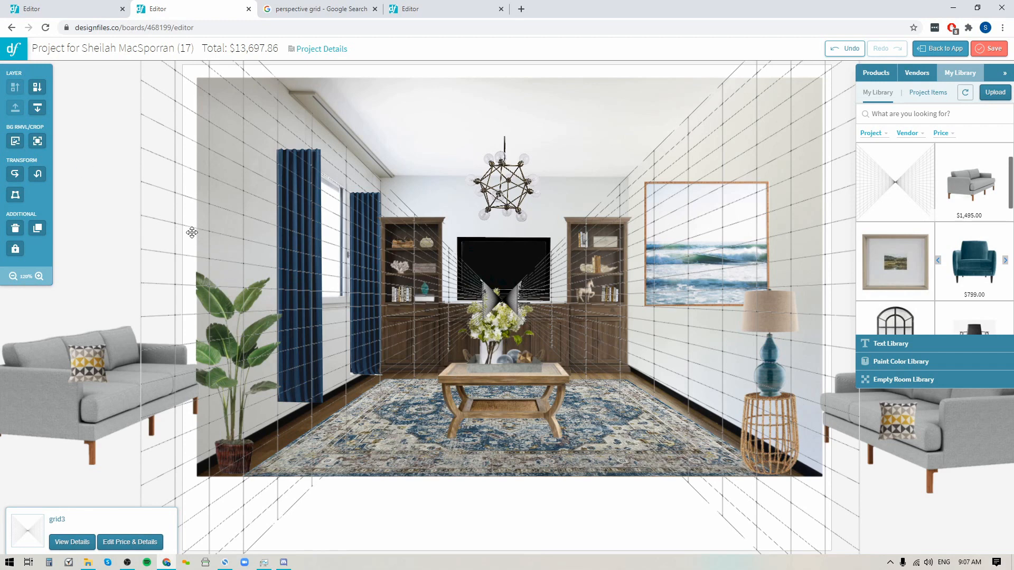
- Place the perspective grid directly above the room background, behind all furnishings, and lock it
{"action": "left_click", "coordinate": [37, 108]}
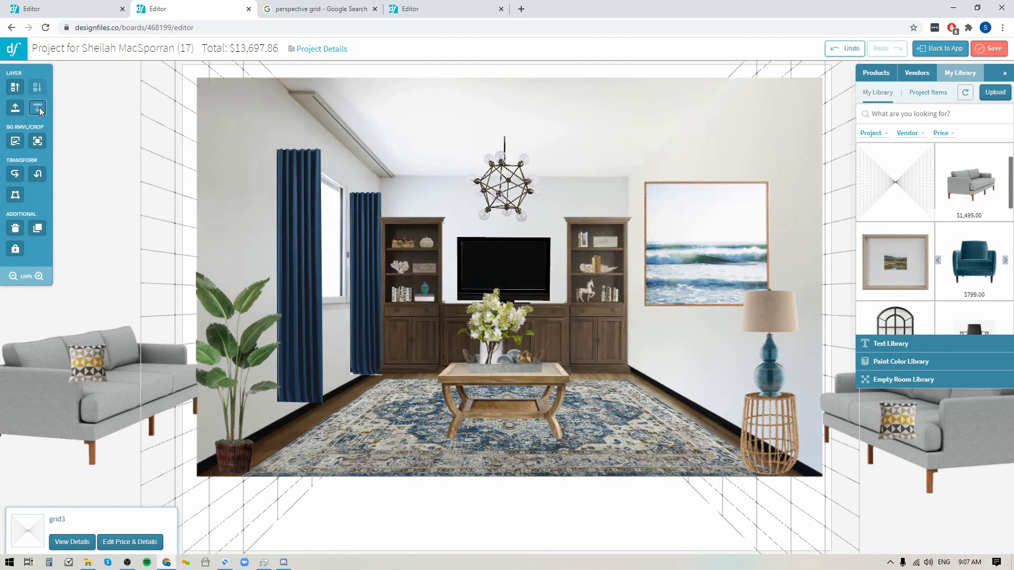
{"action": "left_click", "coordinate": [15, 88]}
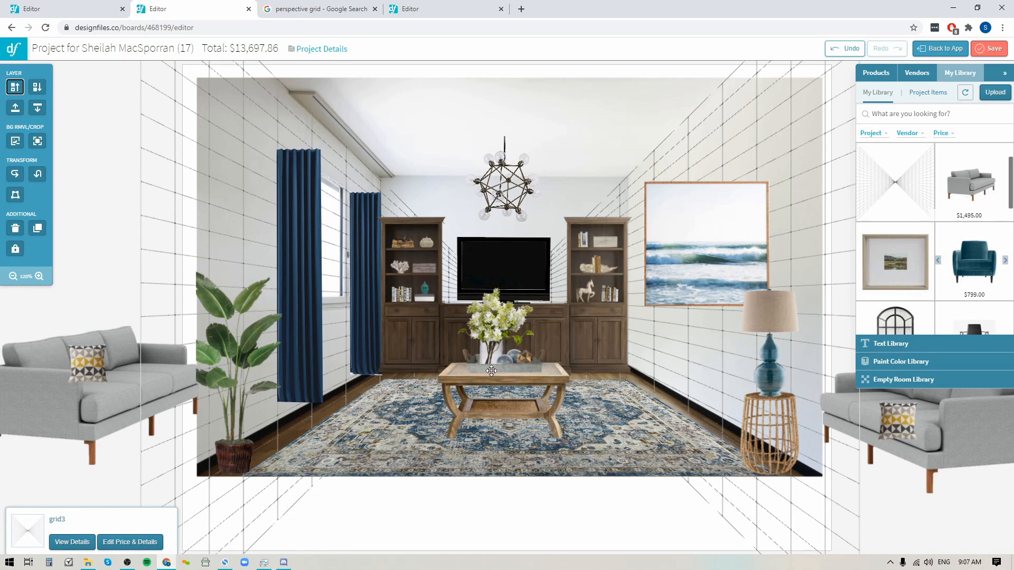
{"action": "left_click", "coordinate": [16, 253]}
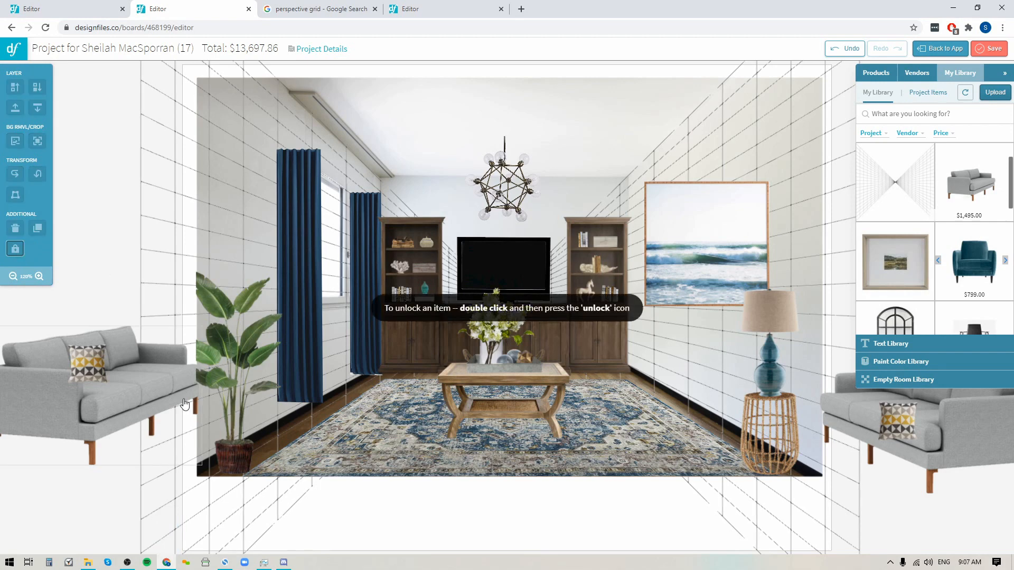
- Move the far curtain off the board and distort the near curtain's corners to follow the perspective grid on the window wall
{"action": "left_click_drag", "start_coordinate": [364, 232], "coordinate": [43, 442]}
{"action": "mouse_move", "coordinate": [311, 226]}
{"action": "left_mouse_down"}
{"action": "mouse_move", "coordinate": [289, 230]}
{"action": "mouse_move", "coordinate": [302, 224]}
{"action": "left_mouse_up"}
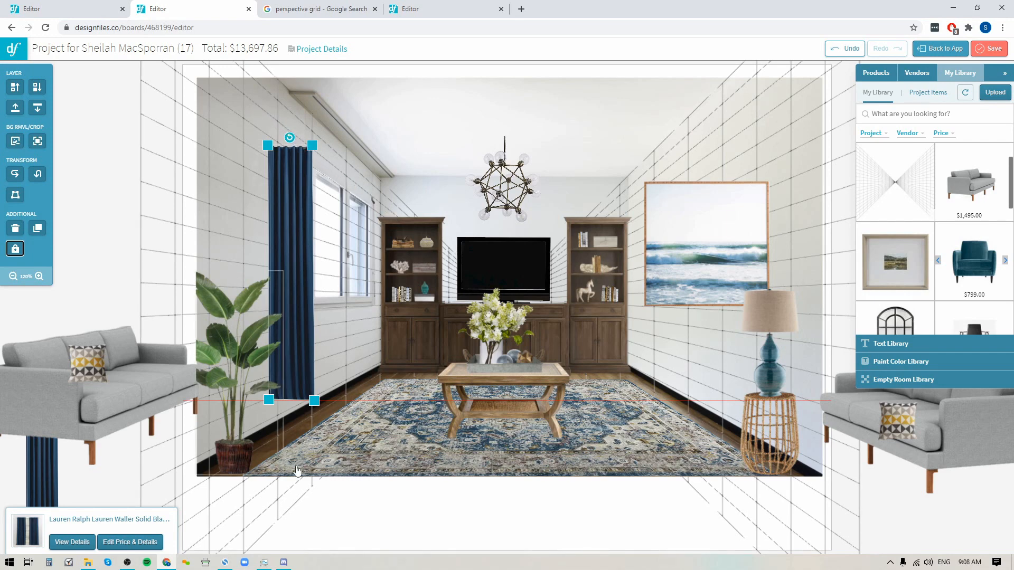
{"action": "left_click", "coordinate": [15, 196]}
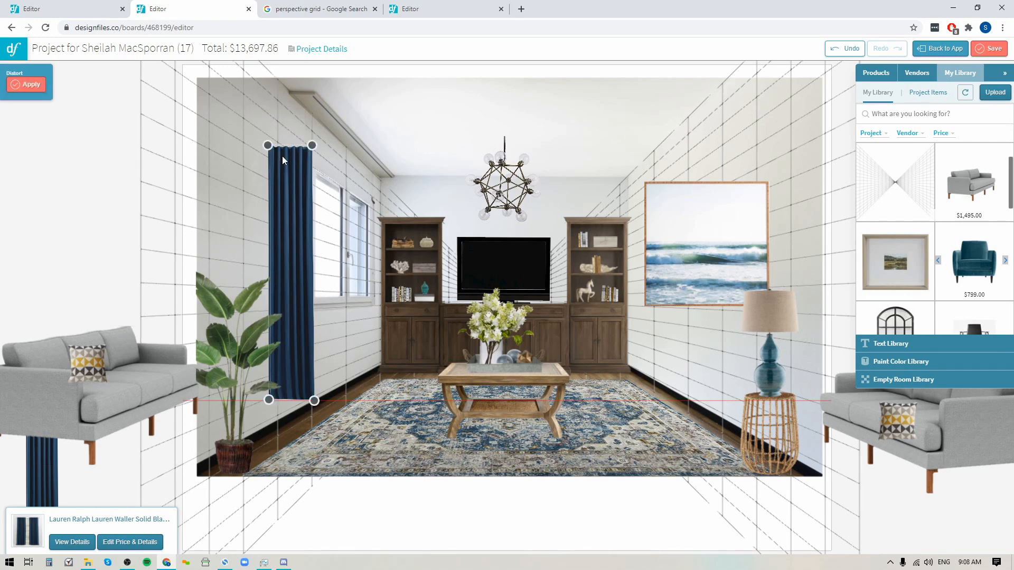
{"action": "left_click_drag", "start_coordinate": [268, 146], "coordinate": [270, 113]}
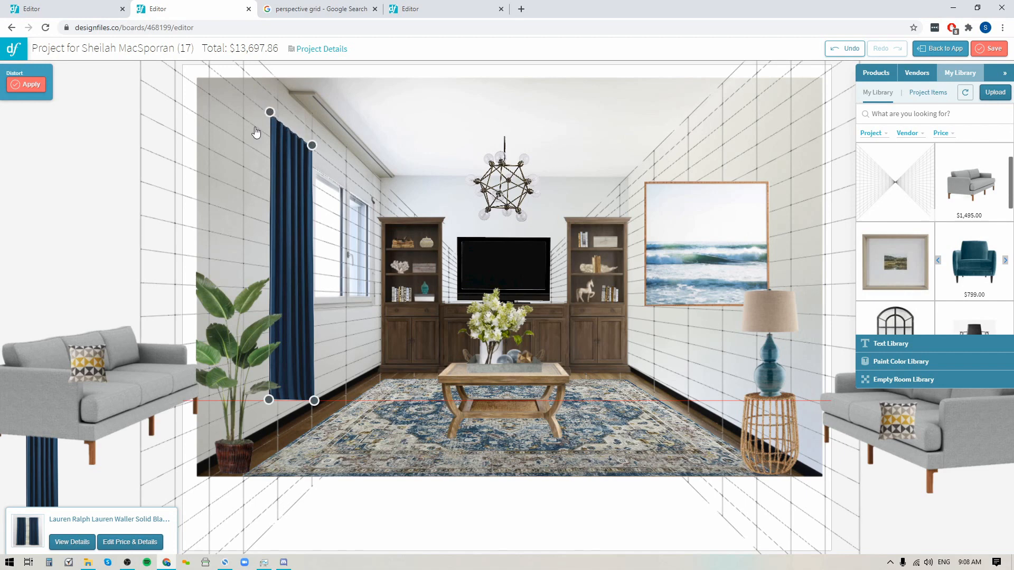
{"action": "left_click_drag", "start_coordinate": [268, 400], "coordinate": [268, 439]}
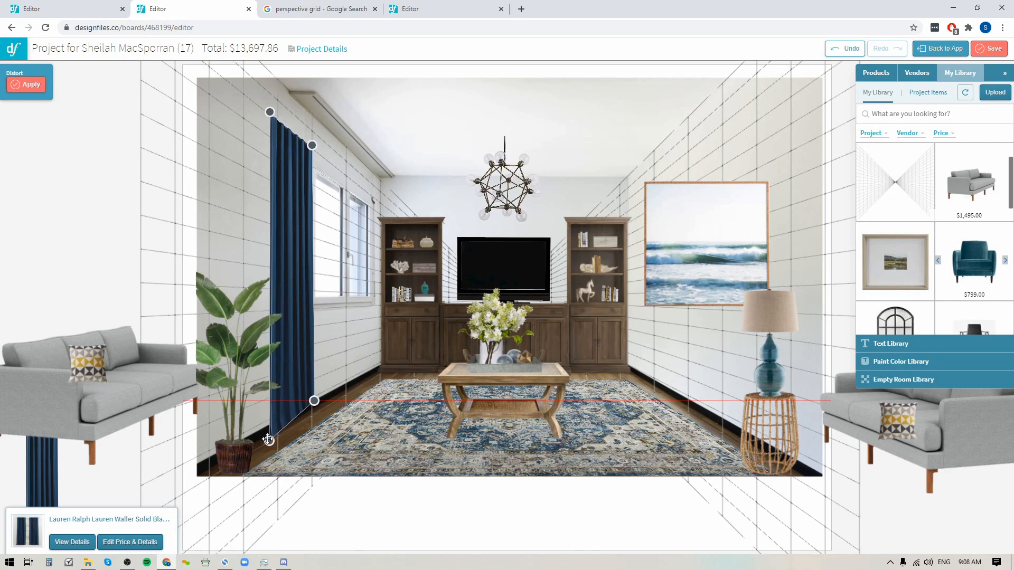
{"action": "left_click_drag", "start_coordinate": [315, 401], "coordinate": [315, 415]}
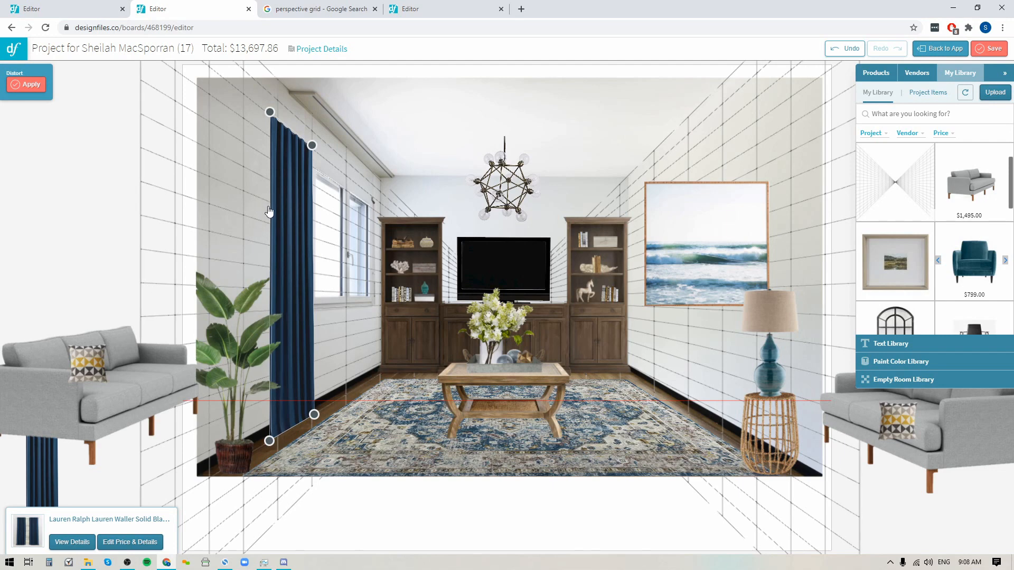
{"action": "mouse_move", "coordinate": [269, 441]}
{"action": "left_mouse_down"}
{"action": "mouse_move", "coordinate": [216, 465]}
{"action": "mouse_move", "coordinate": [254, 416]}
{"action": "mouse_move", "coordinate": [276, 425]}
{"action": "mouse_move", "coordinate": [268, 442]}
{"action": "left_mouse_up"}
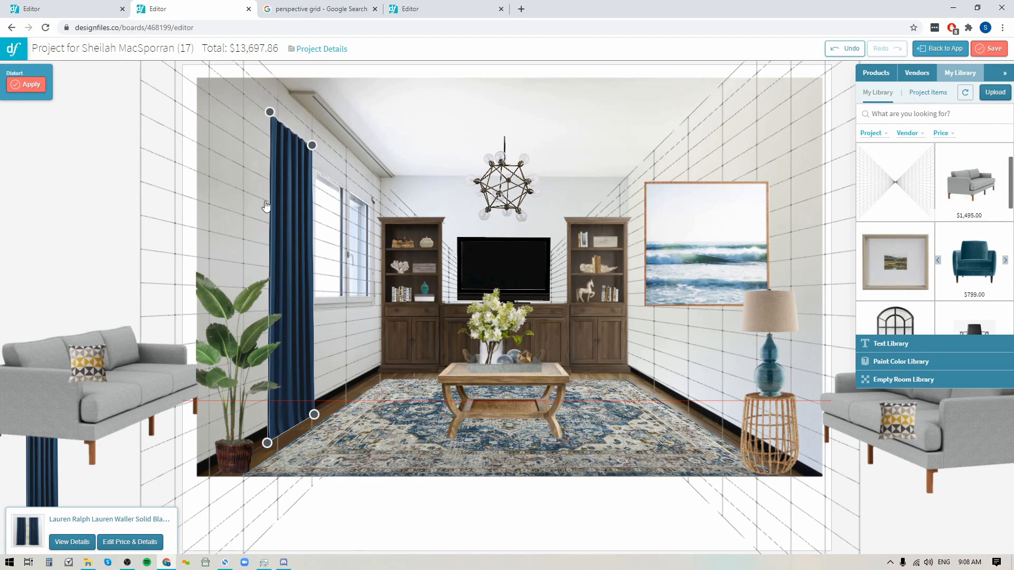
{"action": "left_click_drag", "start_coordinate": [268, 441], "coordinate": [270, 442]}
{"action": "left_click", "coordinate": [31, 86]}
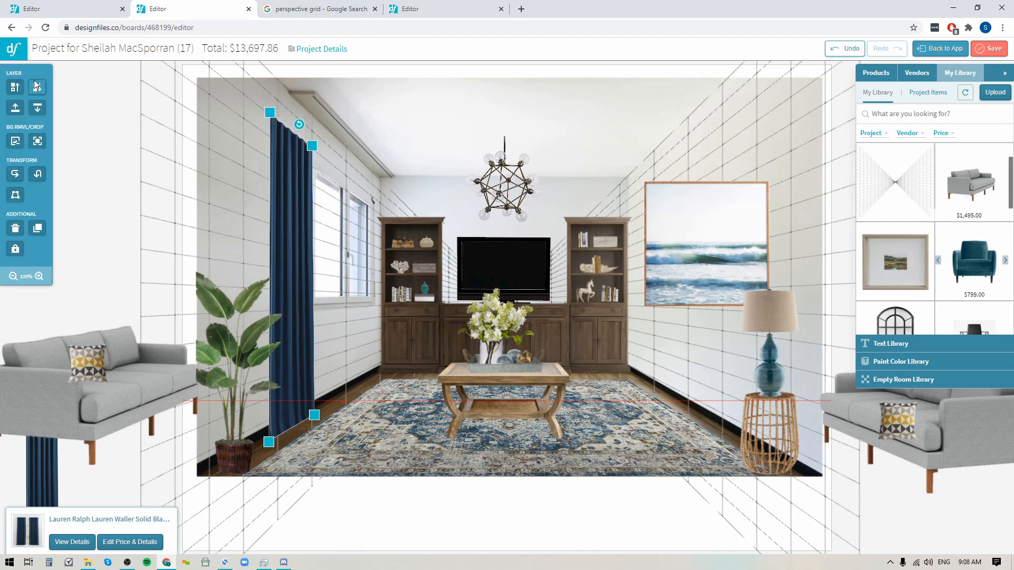
- Duplicate the distorted curtain, shrink the copy and place it at the far side of the window beside the bookcase
{"action": "left_click", "coordinate": [38, 229]}
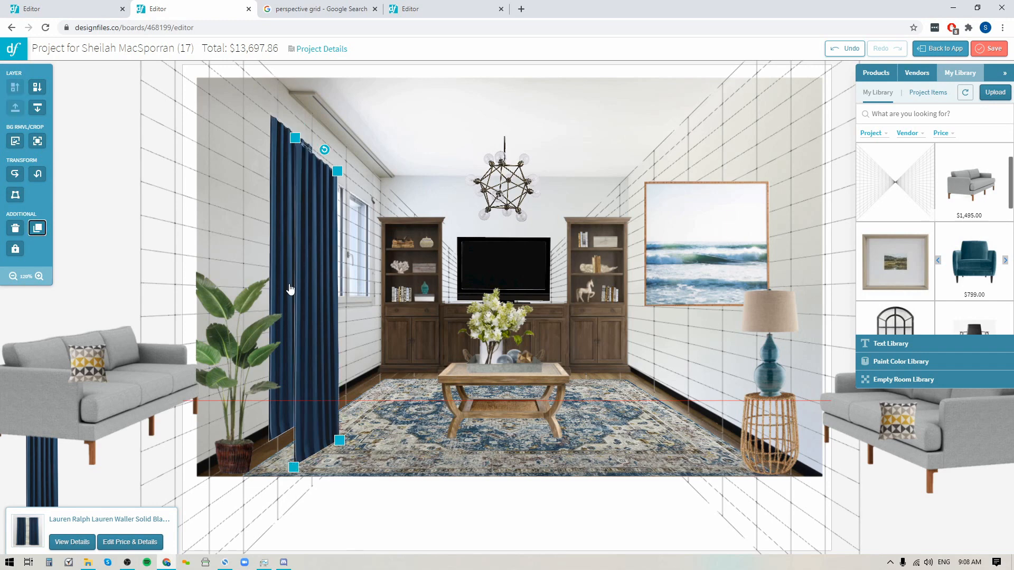
{"action": "left_click_drag", "start_coordinate": [291, 290], "coordinate": [395, 264]}
{"action": "left_click_drag", "start_coordinate": [411, 156], "coordinate": [403, 200]}
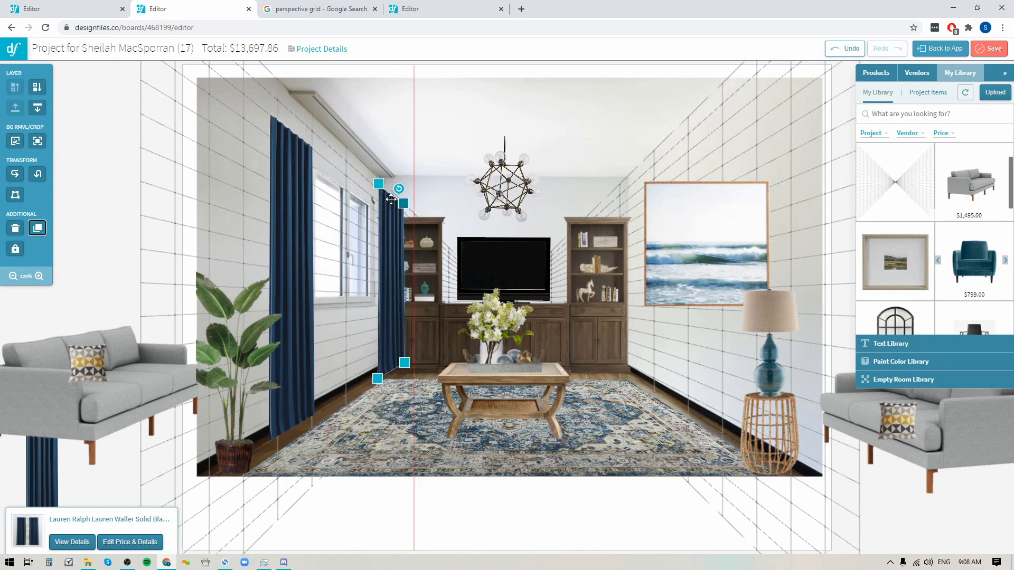
{"action": "left_click_drag", "start_coordinate": [391, 243], "coordinate": [368, 237]}
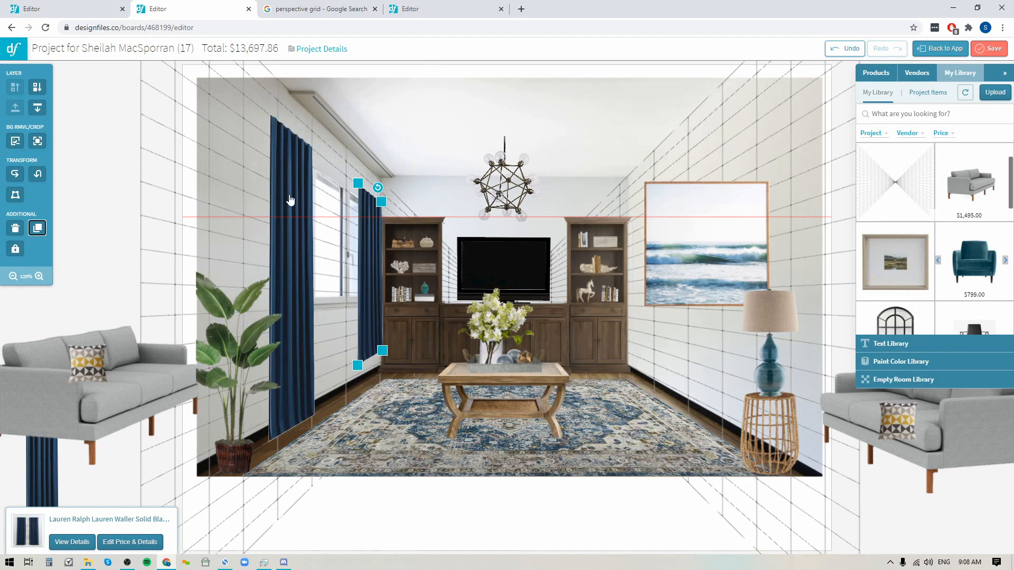
{"action": "left_click_drag", "start_coordinate": [371, 299], "coordinate": [371, 305]}
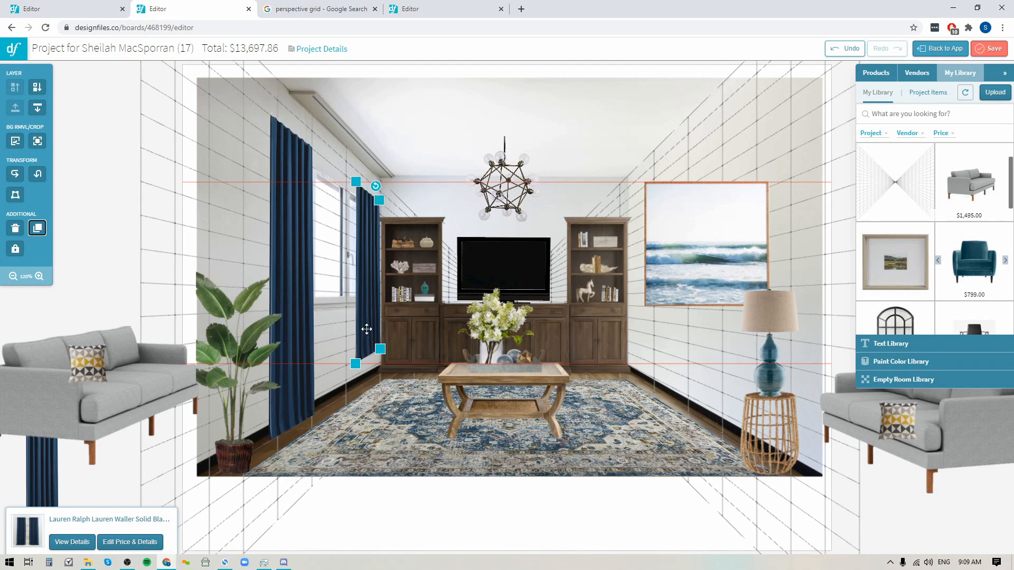
- Distort the far curtain copy by pulling its two bottom corners down to the floor line, and apply the change
{"action": "left_click", "coordinate": [15, 195]}
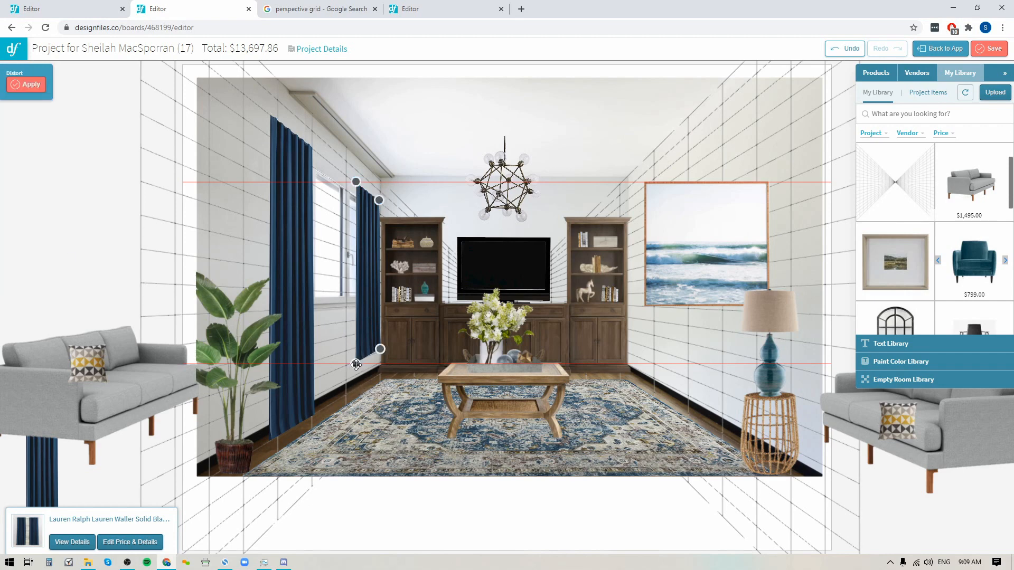
{"action": "left_click_drag", "start_coordinate": [356, 365], "coordinate": [357, 387]}
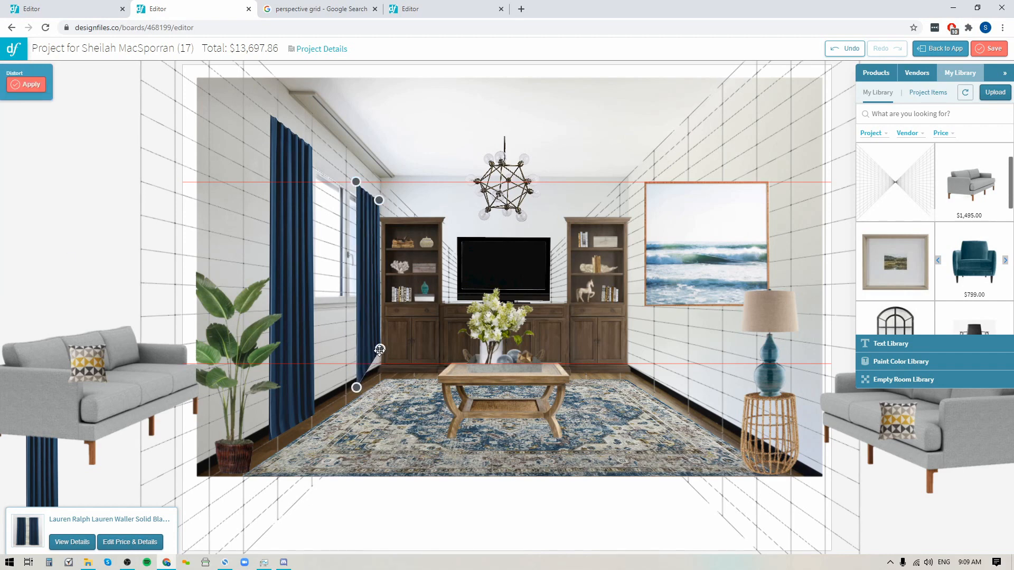
{"action": "left_click_drag", "start_coordinate": [380, 349], "coordinate": [378, 375]}
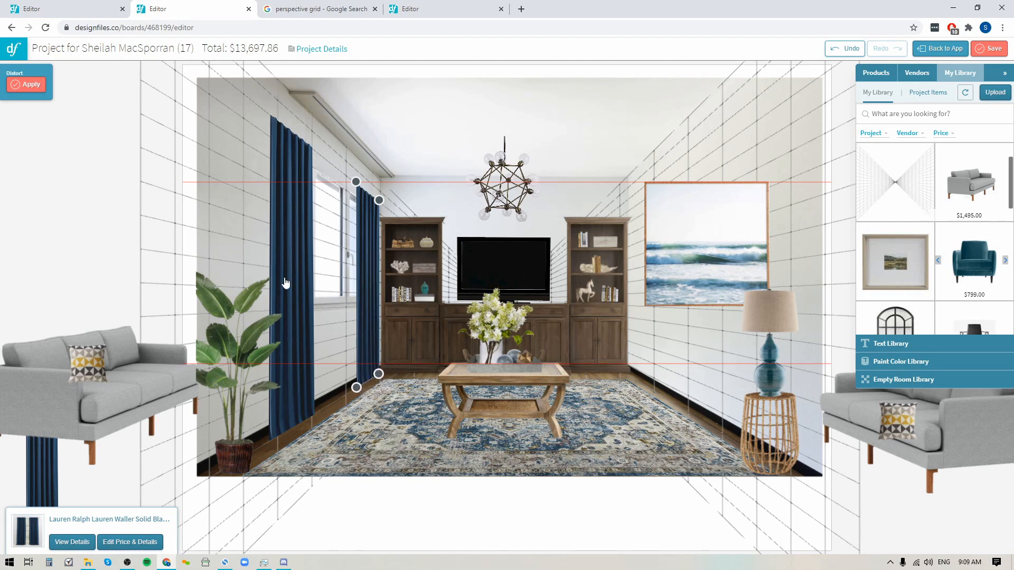
{"action": "left_click", "coordinate": [26, 85]}
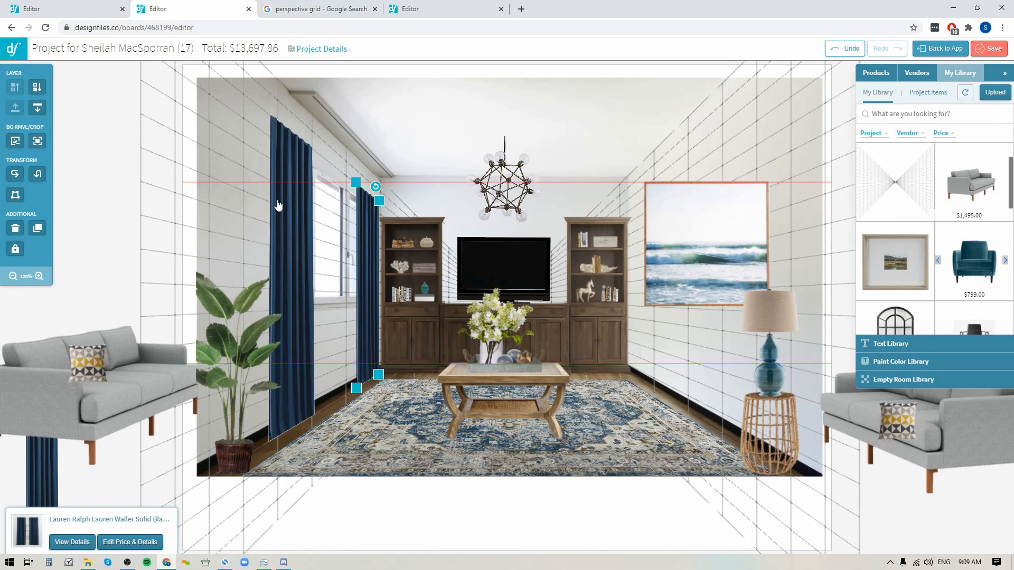
{"action": "left_click", "coordinate": [95, 212]}
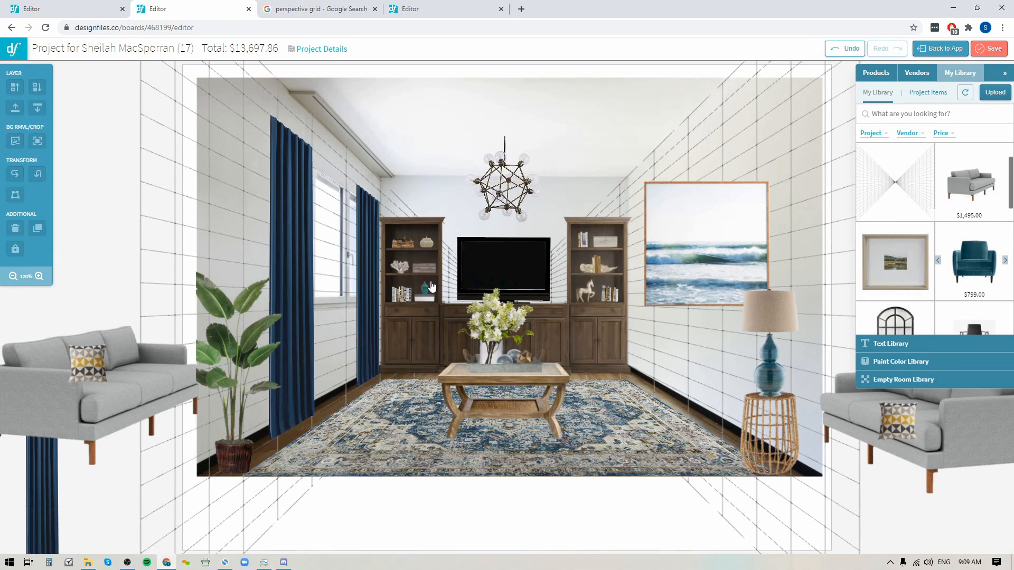
- Add the black double curtain rod product to the board and crop it to the straight section of its lower rod
{"action": "left_click", "coordinate": [876, 73]}
{"action": "left_click_drag", "start_coordinate": [886, 235], "coordinate": [587, 303]}
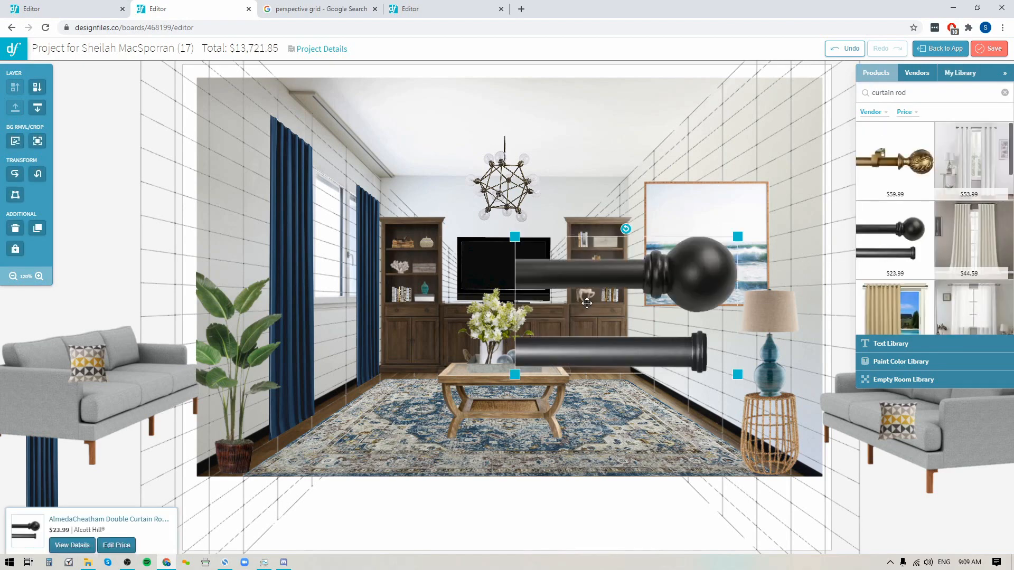
{"action": "left_click_drag", "start_coordinate": [576, 355], "coordinate": [411, 267]}
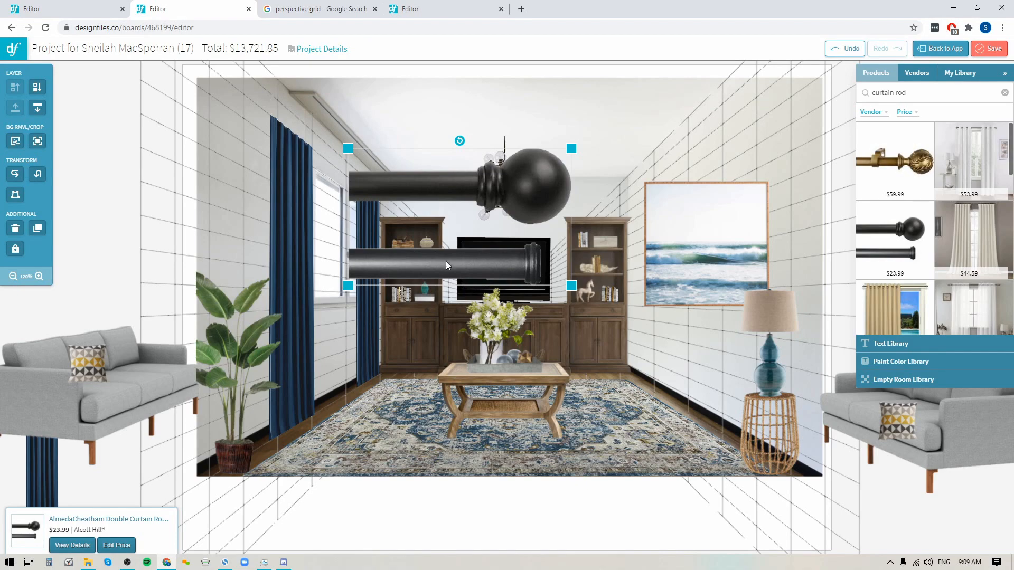
{"action": "left_click", "coordinate": [37, 141]}
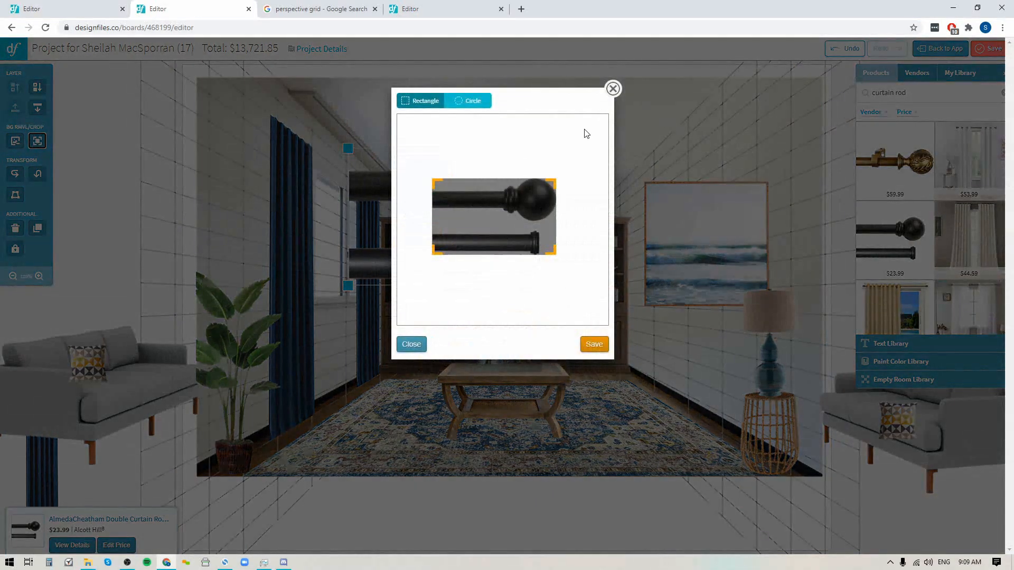
{"action": "left_click_drag", "start_coordinate": [557, 182], "coordinate": [516, 249]}
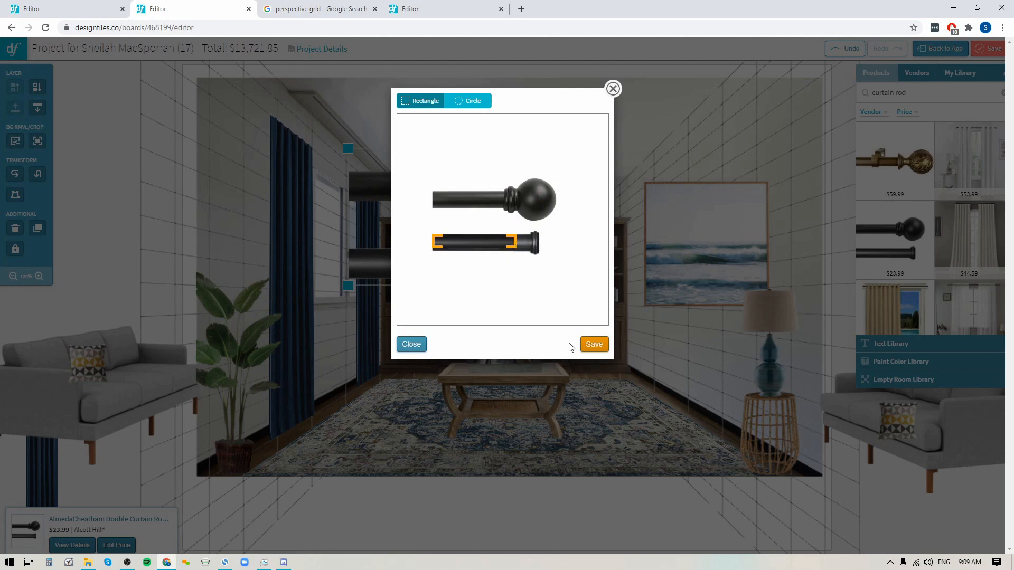
{"action": "left_click", "coordinate": [587, 348]}
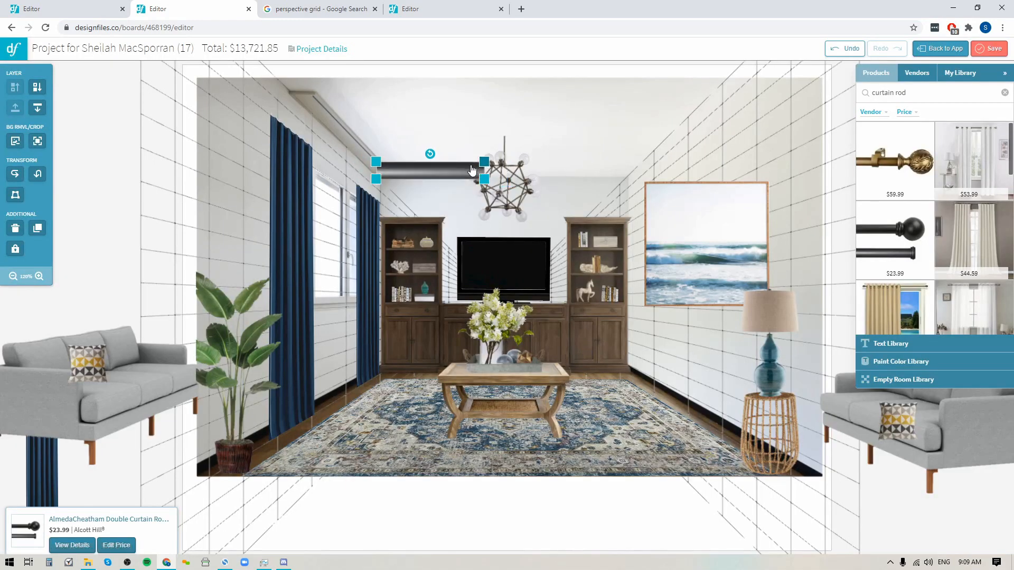
- Shrink the cropped rod and place it above the window, starting at the top inner edge of the near curtain
{"action": "left_click_drag", "start_coordinate": [436, 164], "coordinate": [330, 161]}
{"action": "left_click_drag", "start_coordinate": [85, 94], "coordinate": [247, 226]}
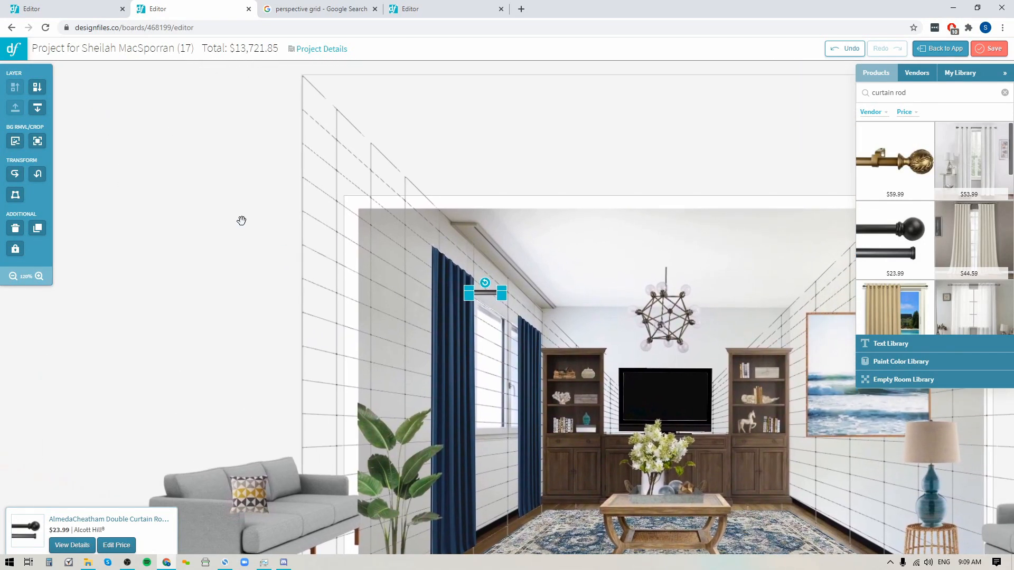
{"action": "left_click", "coordinate": [39, 275]}
{"action": "left_click", "coordinate": [39, 276]}
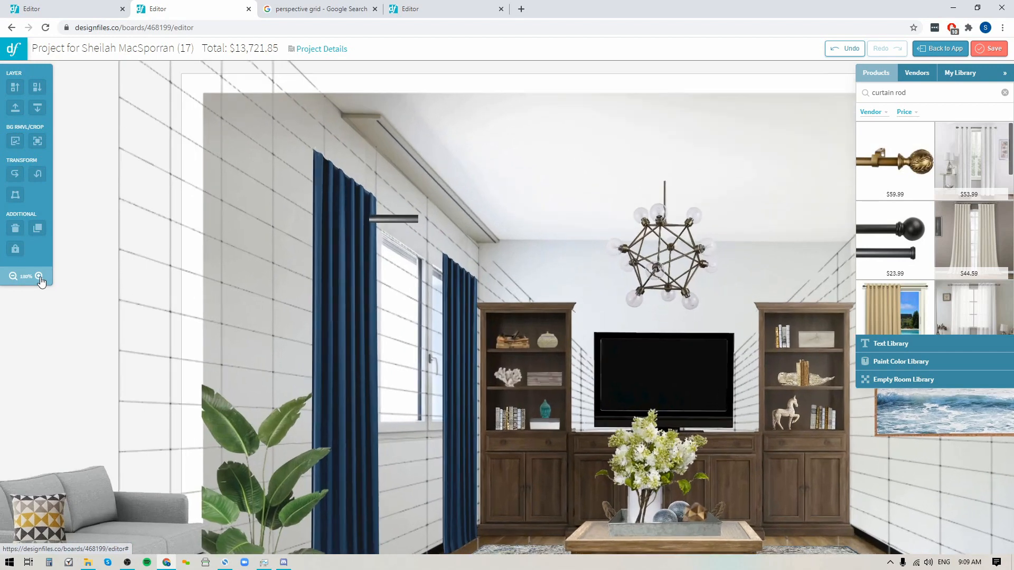
{"action": "left_click", "coordinate": [379, 210]}
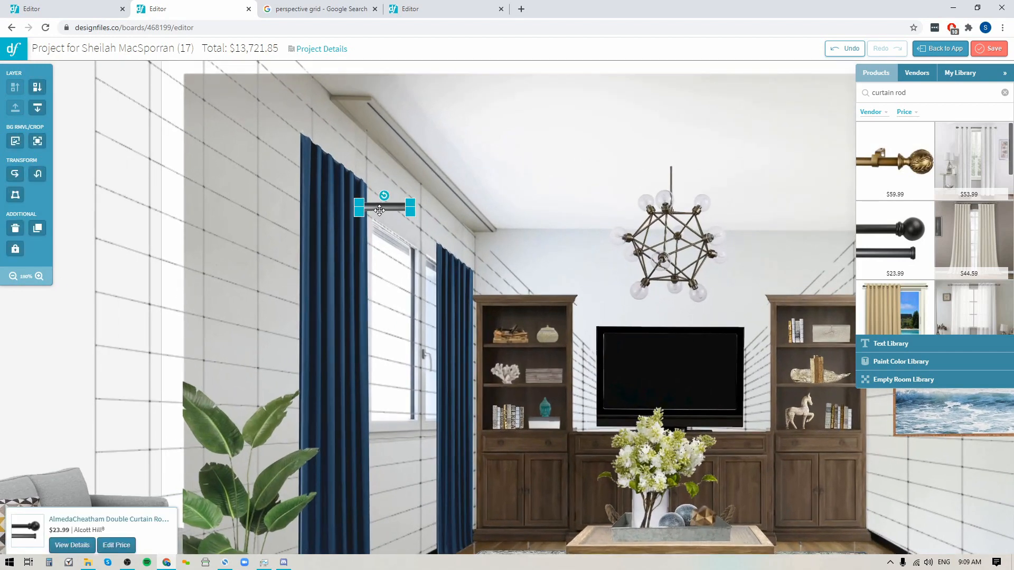
{"action": "left_click_drag", "start_coordinate": [379, 210], "coordinate": [386, 192]}
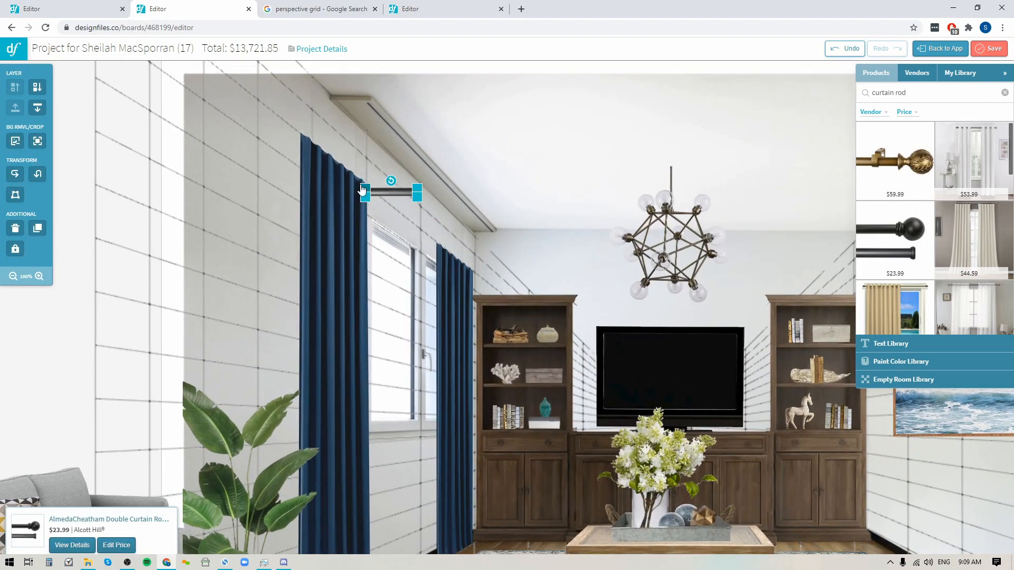
- Distort the rod by pulling its two far-end corners to the top of the far curtain, and apply the change
{"action": "left_click", "coordinate": [16, 197]}
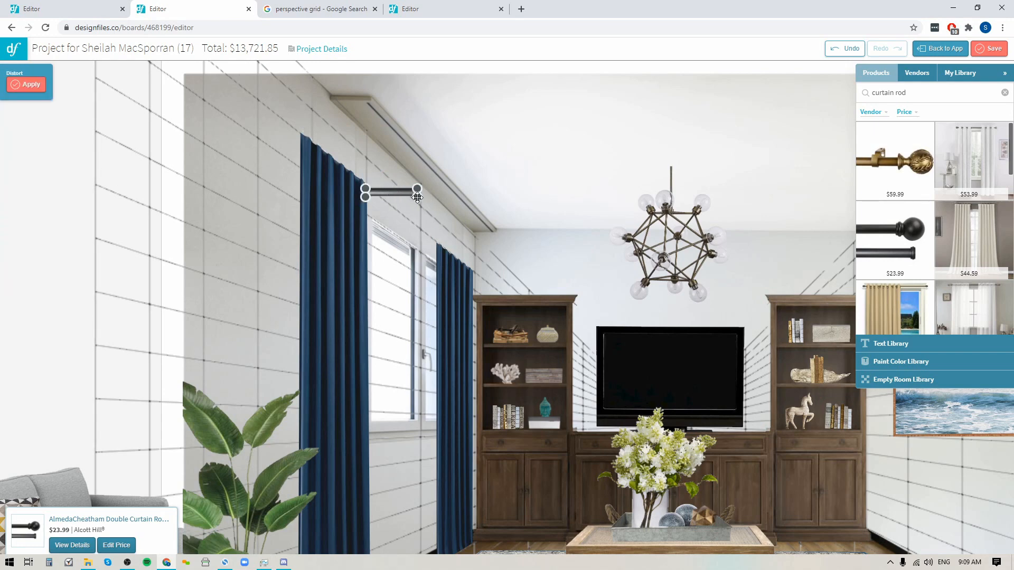
{"action": "left_click_drag", "start_coordinate": [417, 197], "coordinate": [441, 257]}
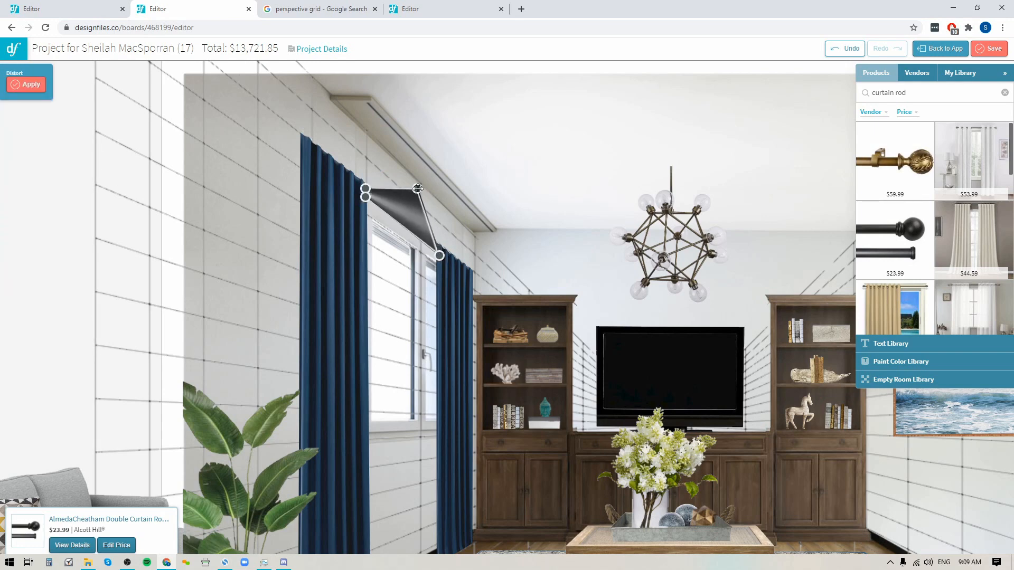
{"action": "left_click_drag", "start_coordinate": [417, 188], "coordinate": [442, 248]}
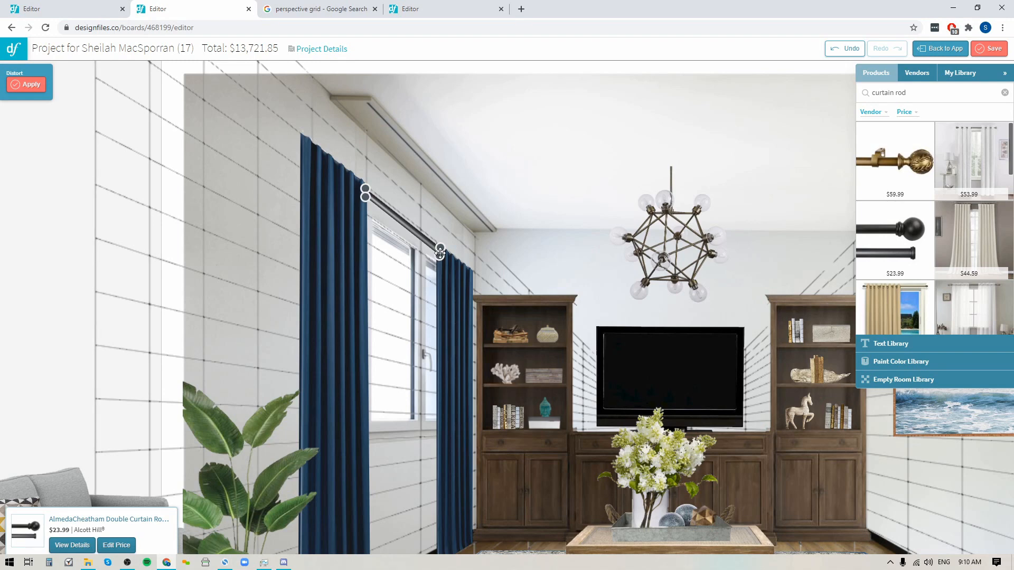
{"action": "left_click_drag", "start_coordinate": [440, 252], "coordinate": [440, 252]}
{"action": "left_click", "coordinate": [28, 85]}
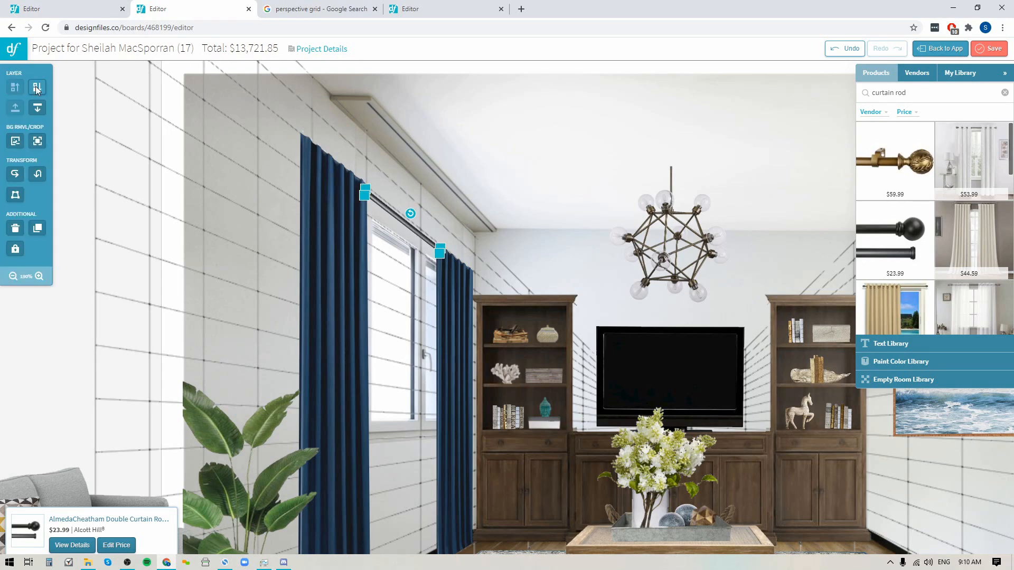
- Send the curtain rod behind the curtains while keeping it in front of the room background and perspective grid
{"action": "left_click", "coordinate": [14, 278]}
{"action": "left_click", "coordinate": [14, 278]}
{"action": "left_click", "coordinate": [15, 278]}
{"action": "left_click", "coordinate": [15, 277]}
{"action": "left_click", "coordinate": [15, 278]}
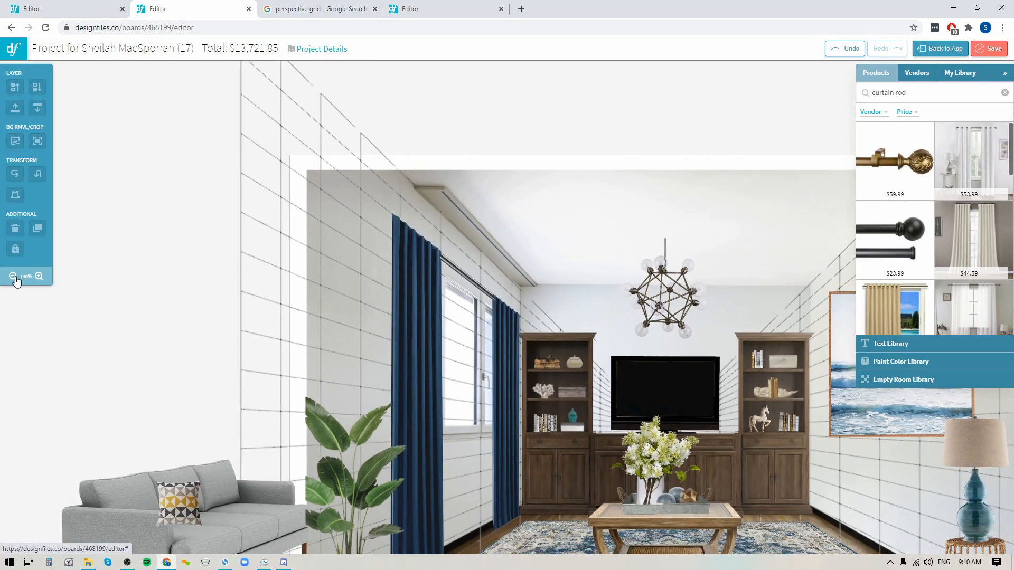
{"action": "left_click", "coordinate": [15, 278]}
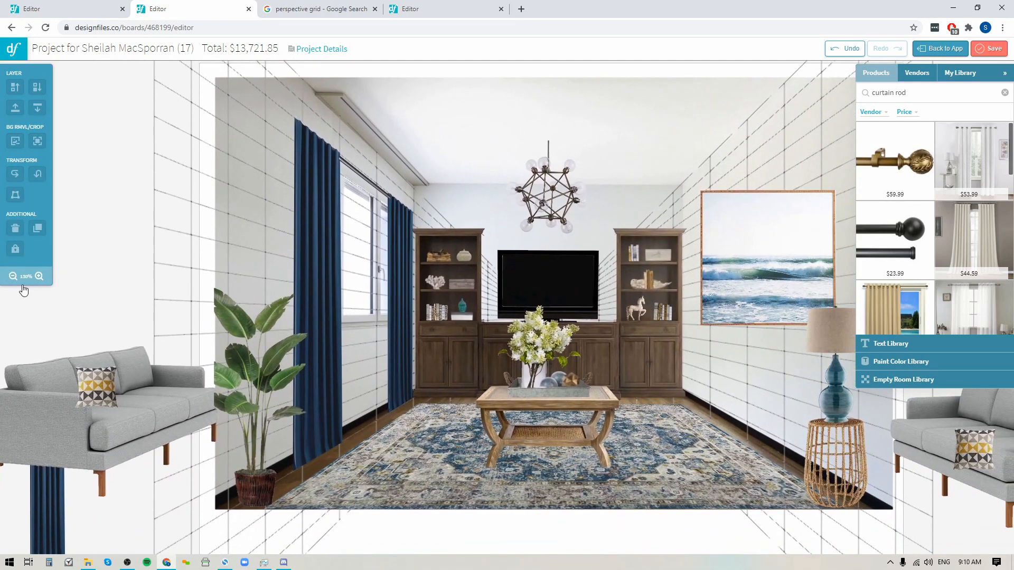
{"action": "left_click", "coordinate": [14, 278]}
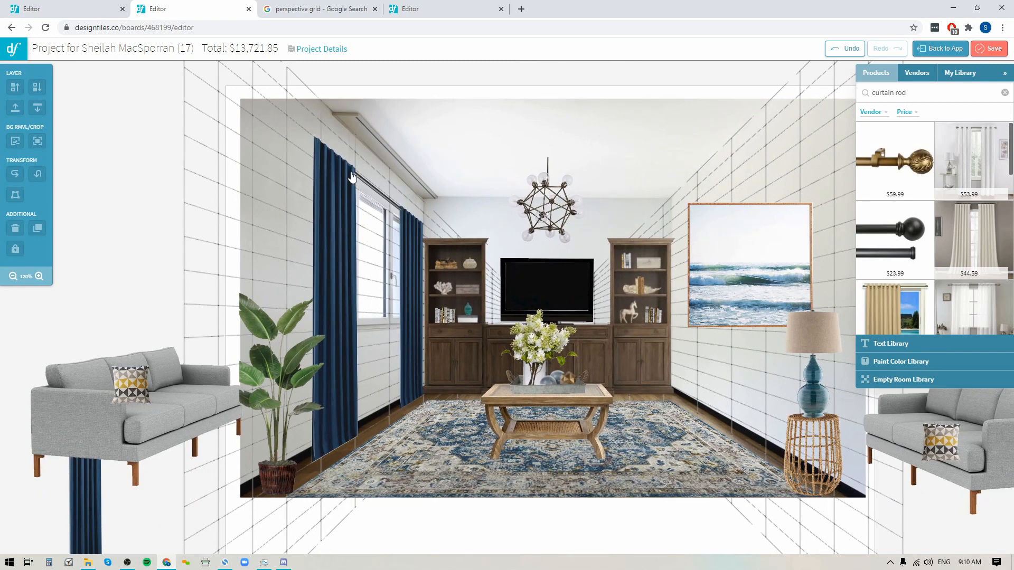
{"action": "left_click", "coordinate": [386, 201]}
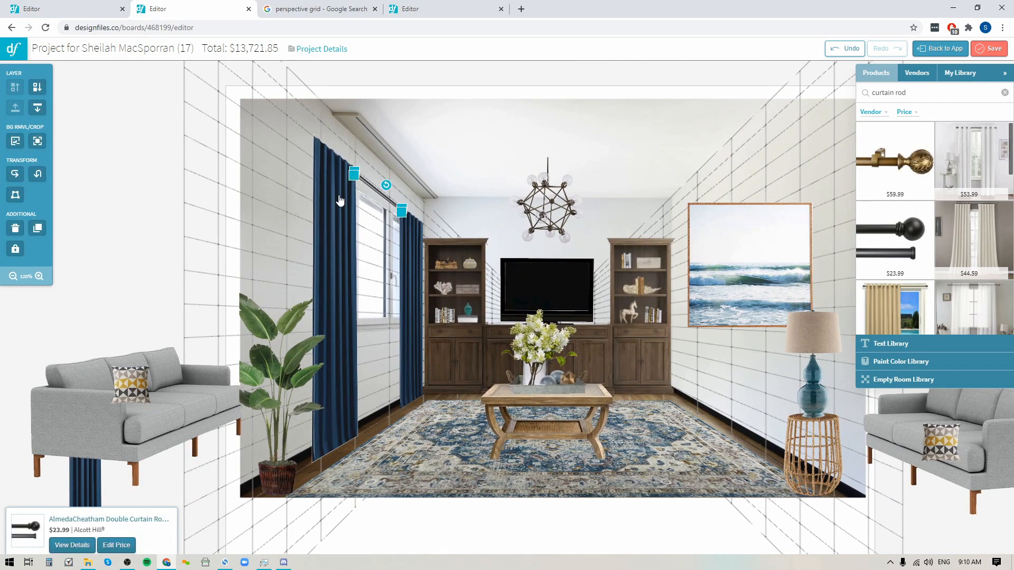
{"action": "left_click", "coordinate": [36, 109]}
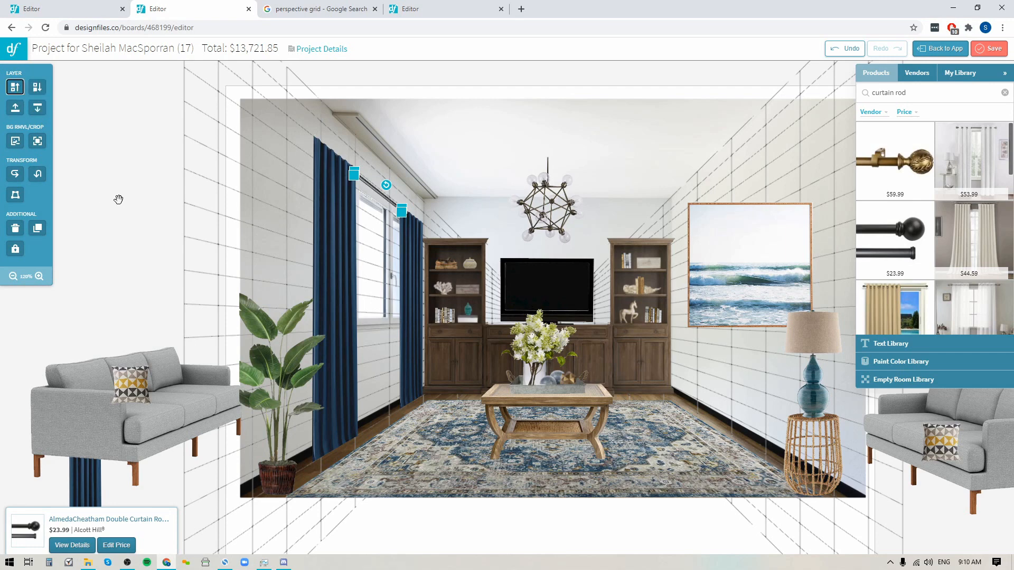
{"action": "left_click", "coordinate": [245, 246]}
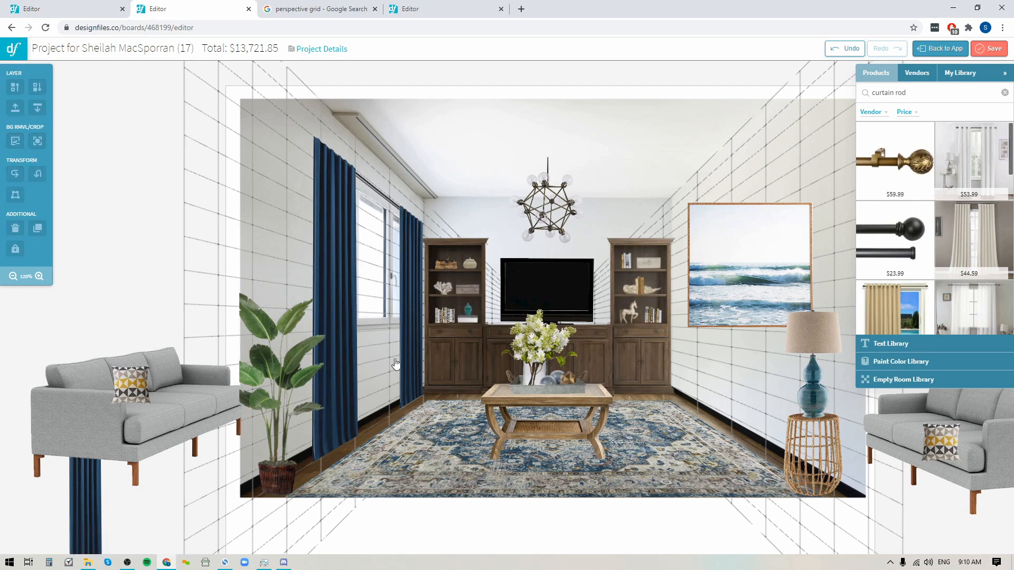
- Nudge the ocean artwork toward the lamp and distort its corners to follow the grid lines on the wall
{"action": "left_click", "coordinate": [715, 301]}
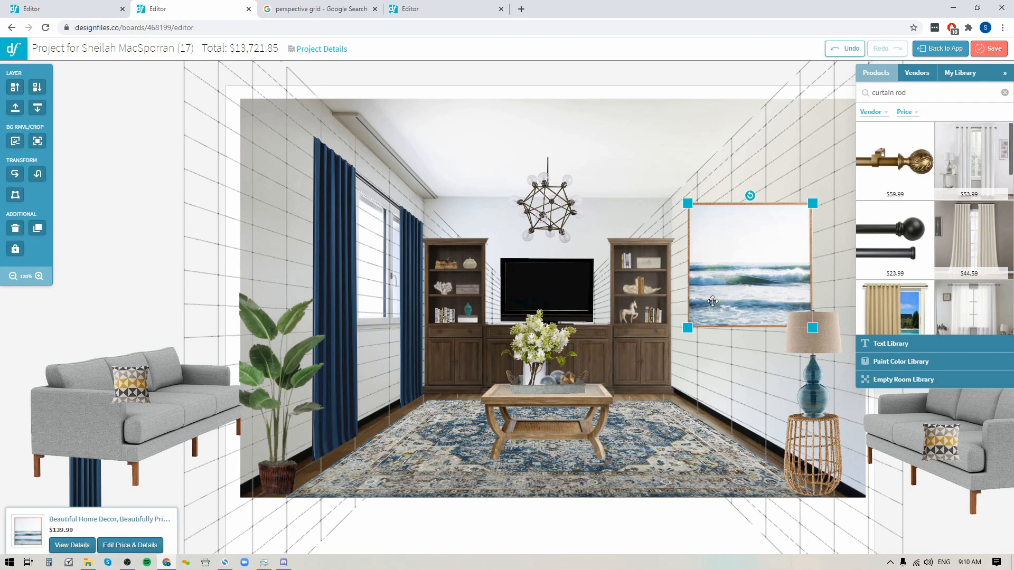
{"action": "left_click_drag", "start_coordinate": [714, 301], "coordinate": [722, 302]}
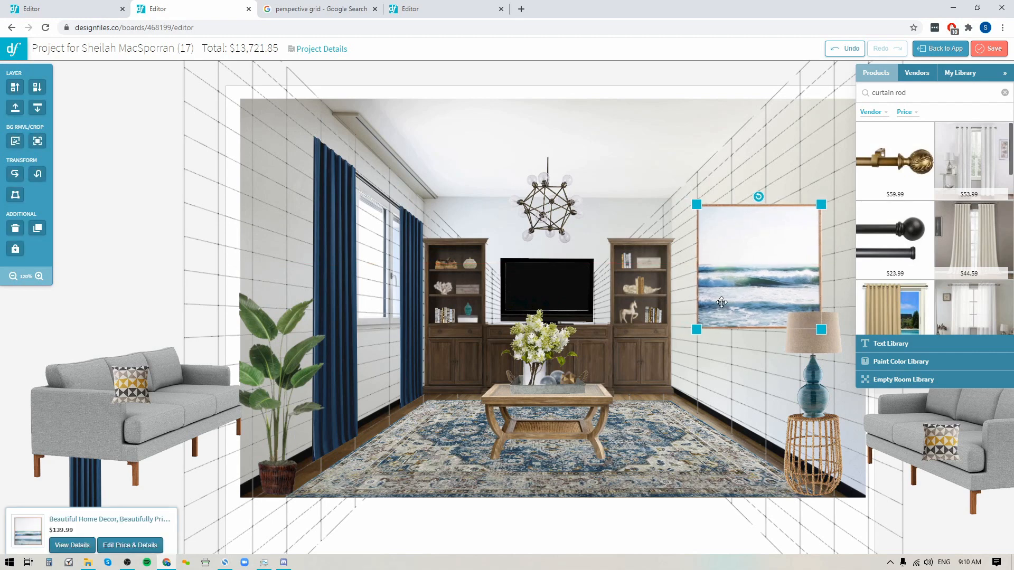
{"action": "left_click", "coordinate": [15, 196]}
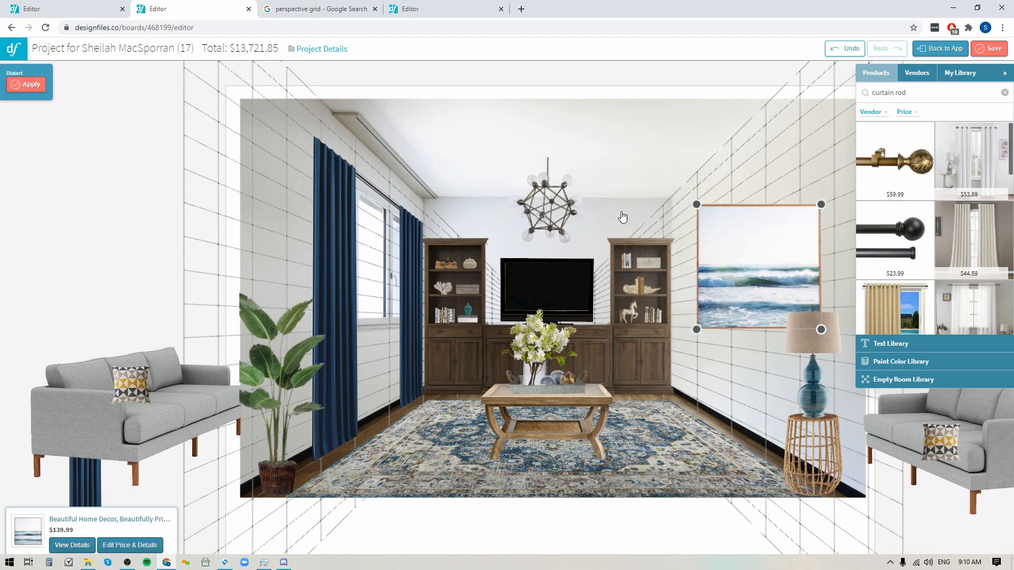
{"action": "left_click_drag", "start_coordinate": [696, 204], "coordinate": [698, 227]}
{"action": "left_click_drag", "start_coordinate": [821, 204], "coordinate": [801, 164]}
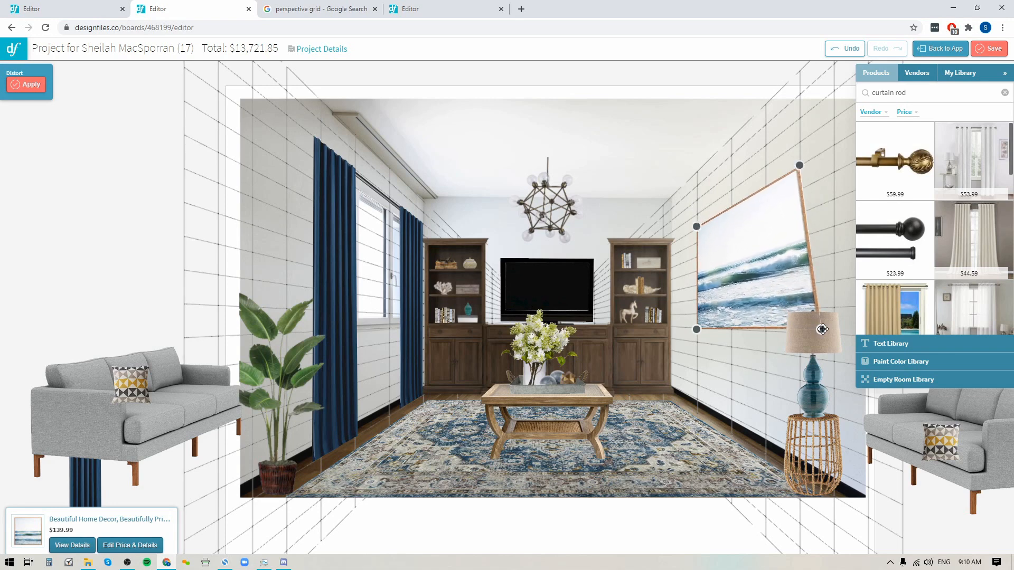
{"action": "left_click_drag", "start_coordinate": [823, 329], "coordinate": [801, 334]}
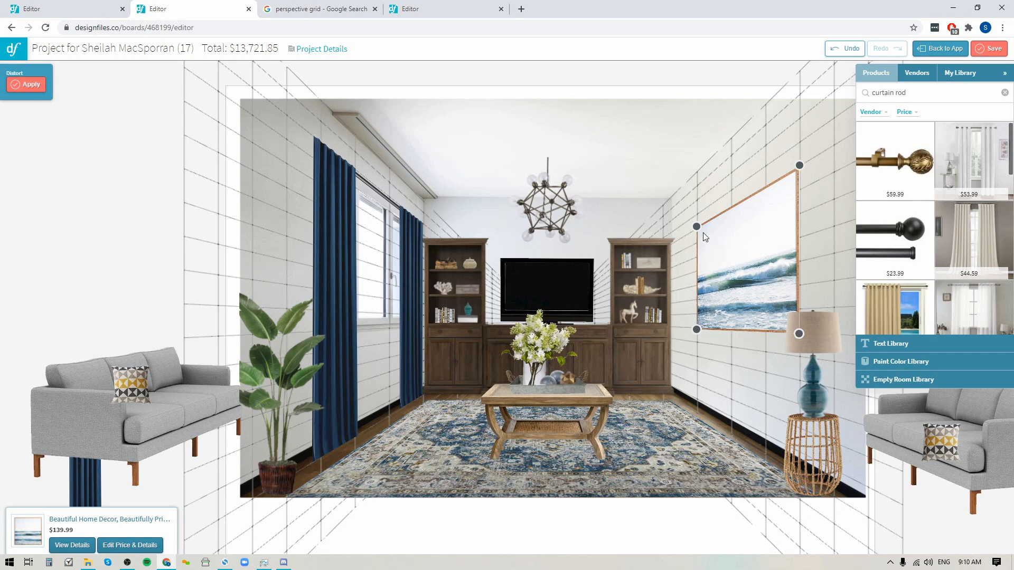
{"action": "left_click_drag", "start_coordinate": [696, 227], "coordinate": [696, 228]}
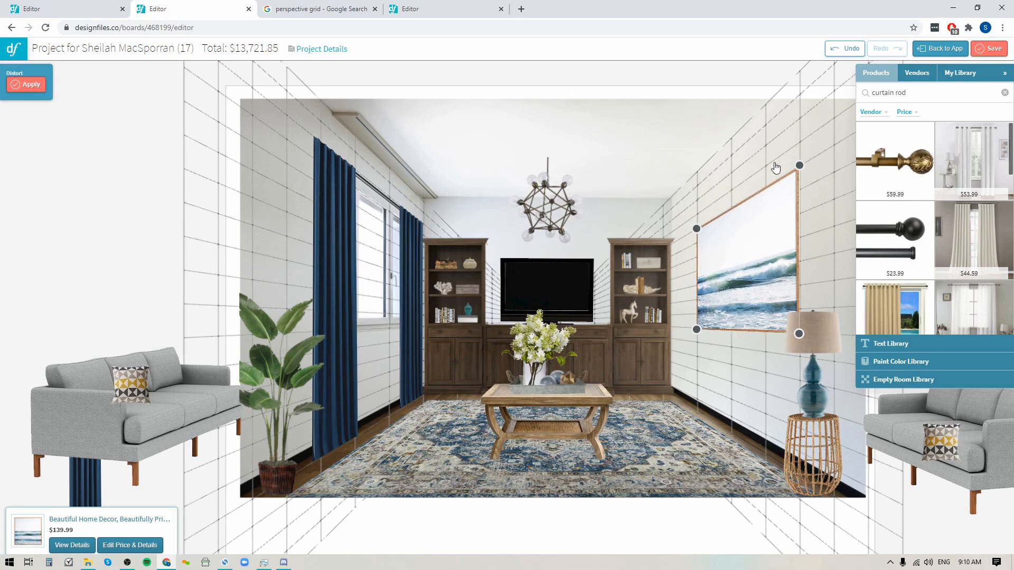
{"action": "left_click_drag", "start_coordinate": [698, 328], "coordinate": [698, 329]}
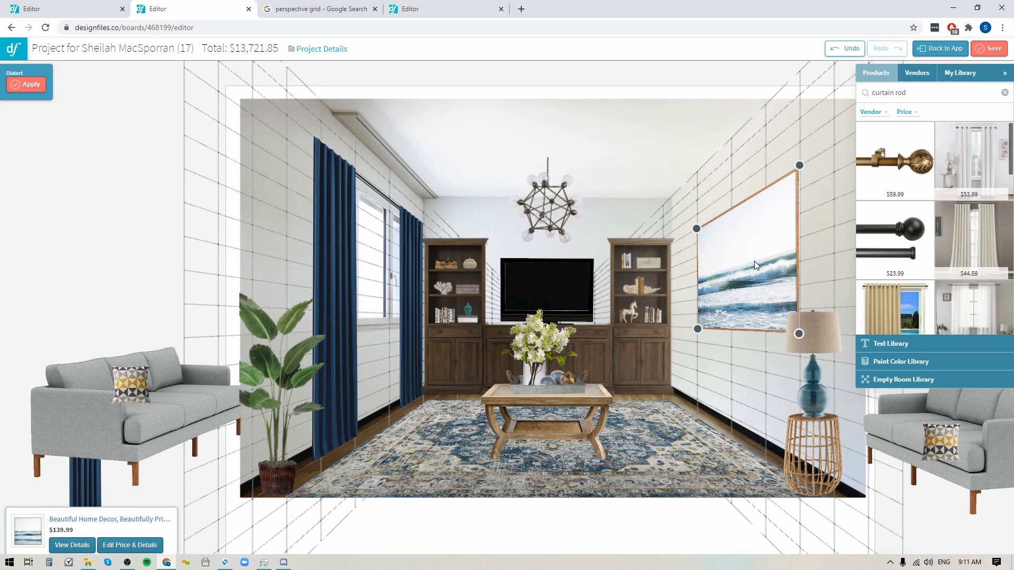
{"action": "left_click", "coordinate": [142, 249]}
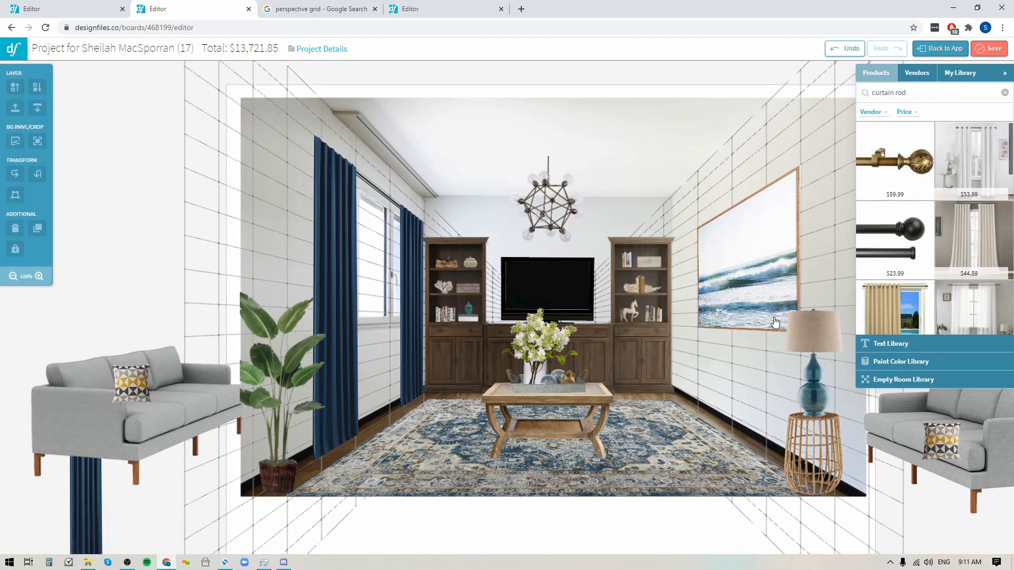
- Move the sofa beside the window into the room without its pillow, and layer the far curtain behind it, above the grid
{"action": "left_click", "coordinate": [141, 394]}
{"action": "left_click_drag", "start_coordinate": [97, 423], "coordinate": [321, 423]}
{"action": "left_click", "coordinate": [415, 235]}
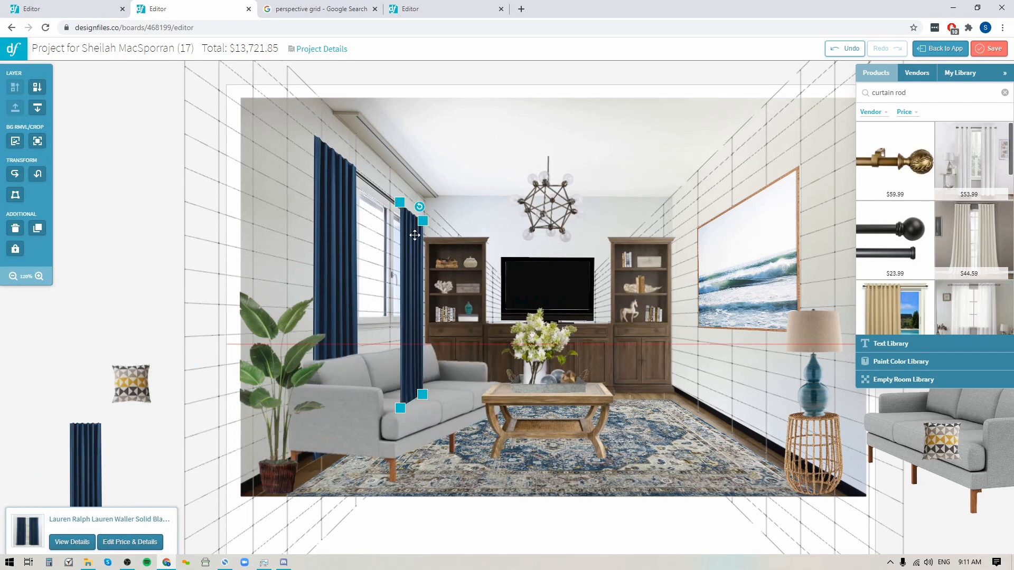
{"action": "left_click", "coordinate": [39, 109]}
{"action": "left_click", "coordinate": [13, 87]}
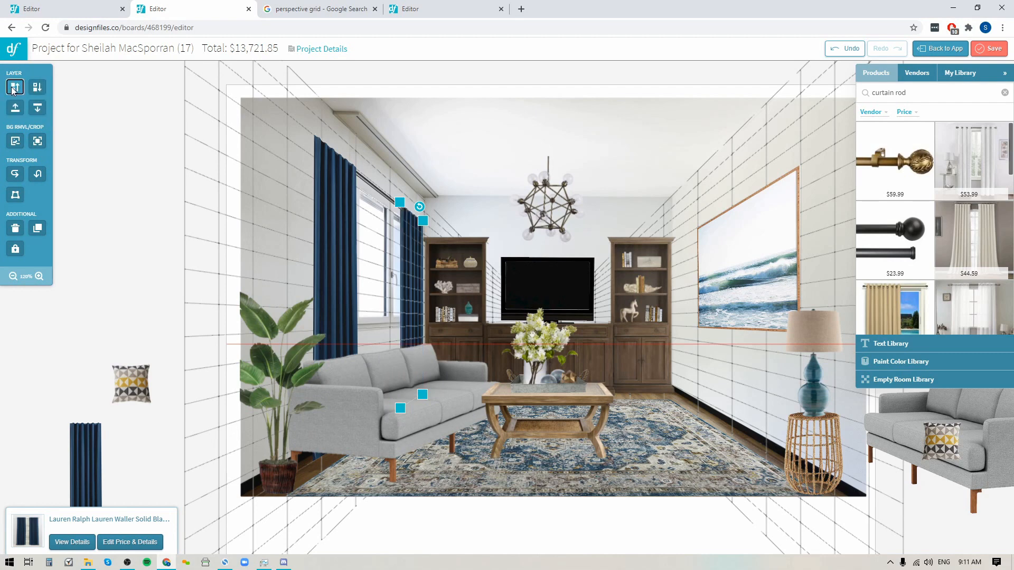
{"action": "left_click_drag", "start_coordinate": [360, 421], "coordinate": [359, 413]}
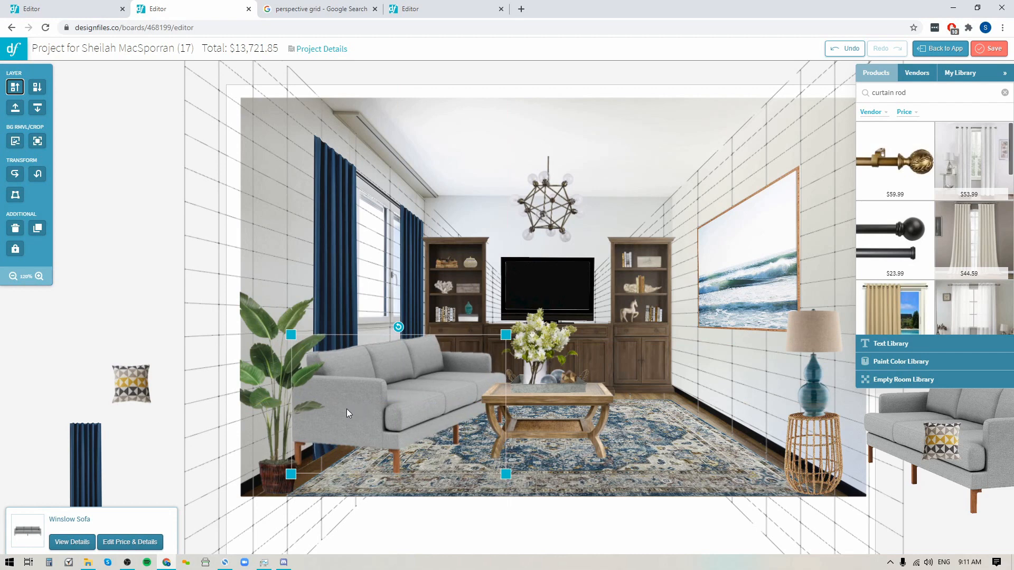
{"action": "left_click", "coordinate": [958, 79]}
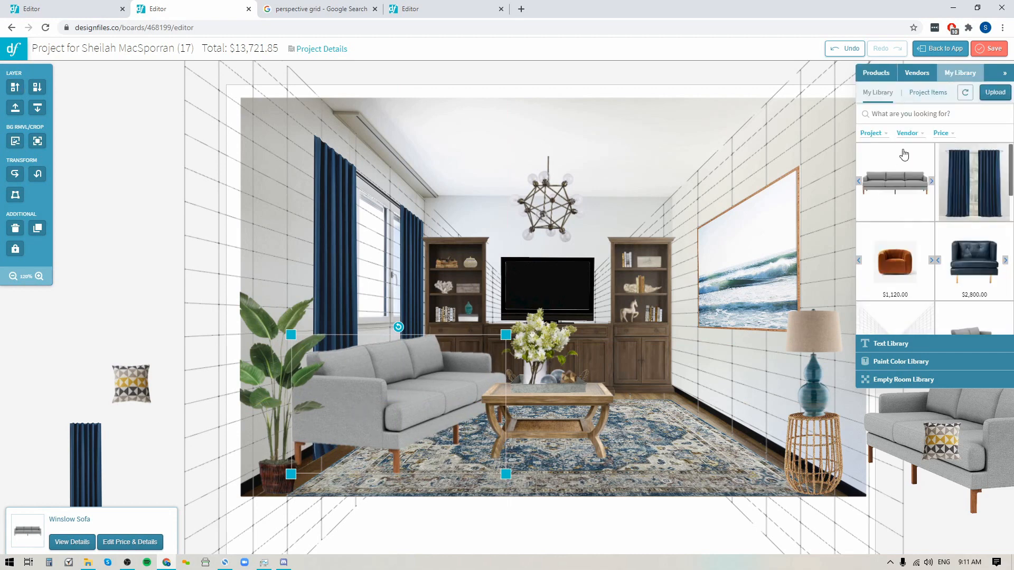
{"action": "left_click_drag", "start_coordinate": [896, 186], "coordinate": [526, 297]}
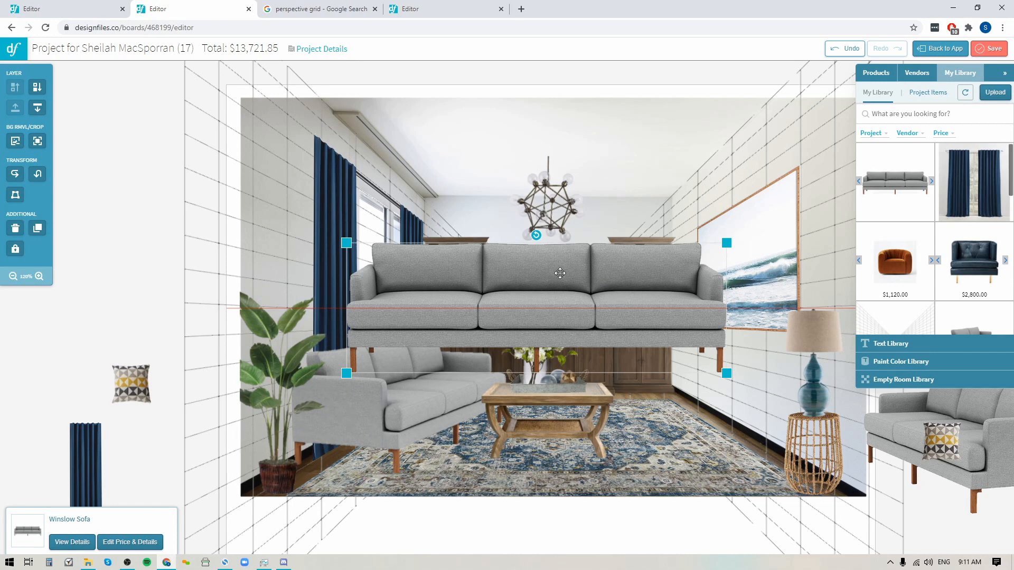
{"action": "key", "text": "Delete"}
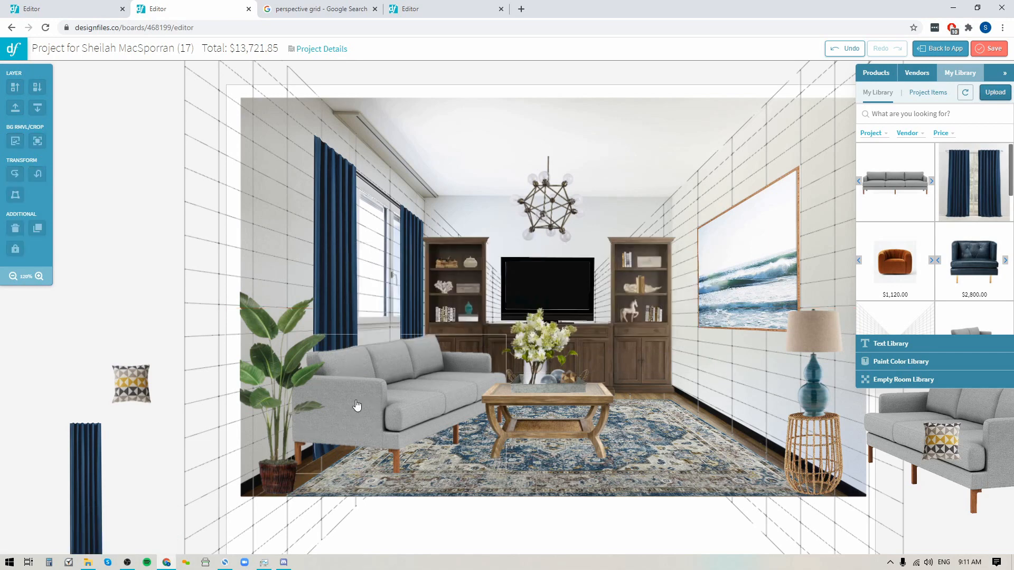
- Nudge the sofa beside the window toward the plant and distort it by pulling its two far-end corners inward
{"action": "left_click", "coordinate": [335, 410]}
{"action": "left_click_drag", "start_coordinate": [360, 416], "coordinate": [355, 415]}
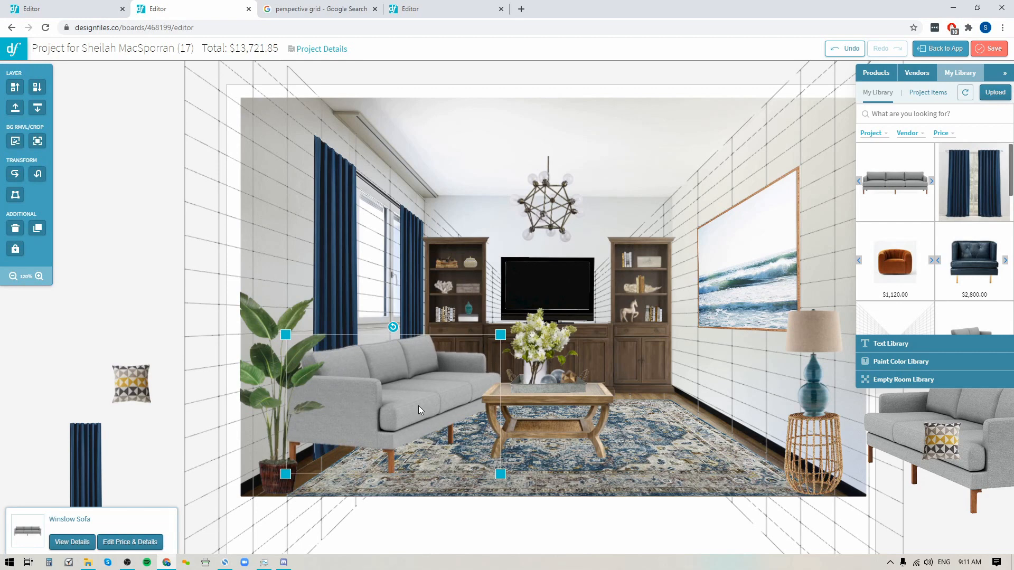
{"action": "left_click", "coordinate": [15, 196]}
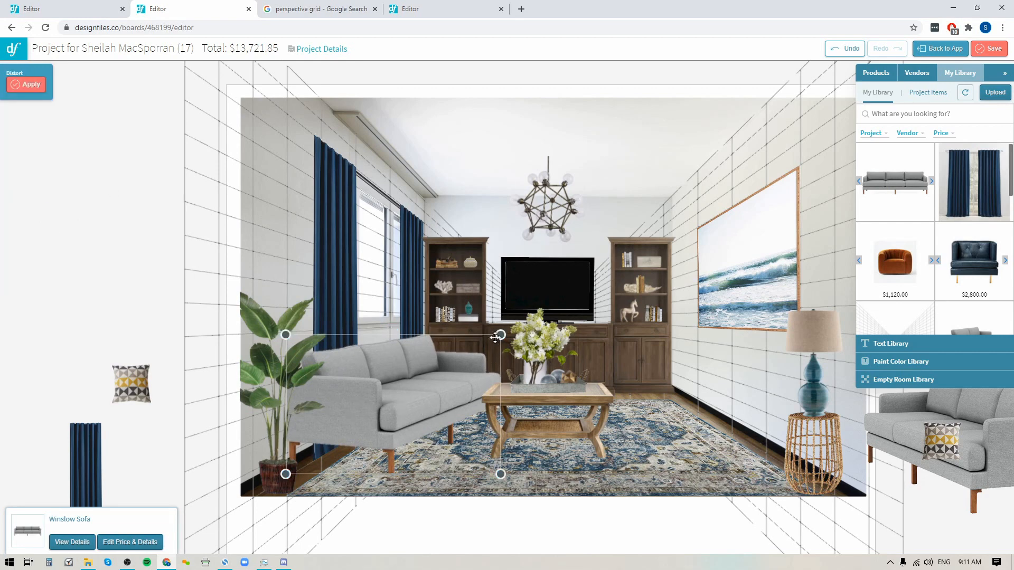
{"action": "left_click_drag", "start_coordinate": [501, 335], "coordinate": [464, 324]}
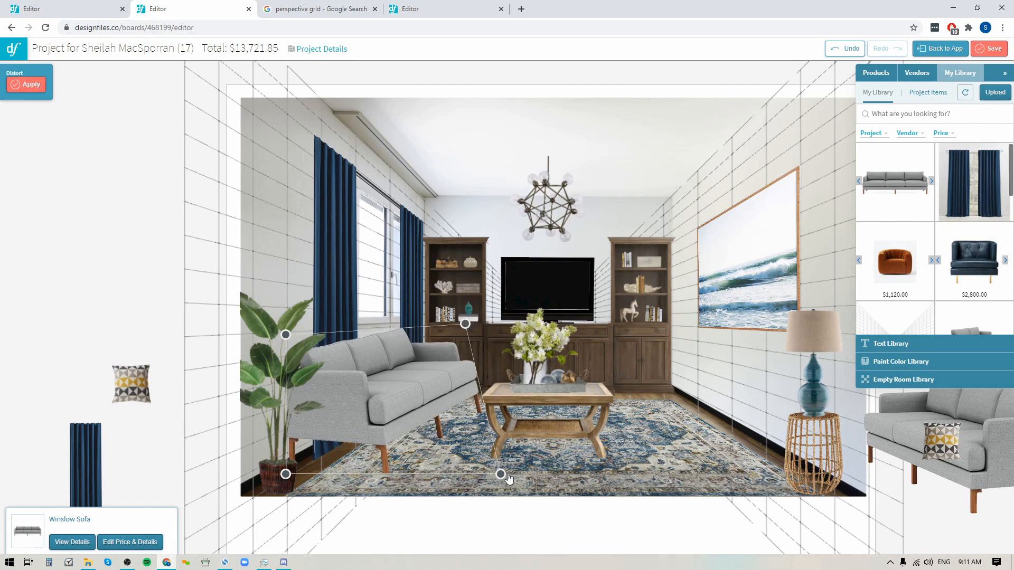
{"action": "left_click_drag", "start_coordinate": [499, 473], "coordinate": [465, 446]}
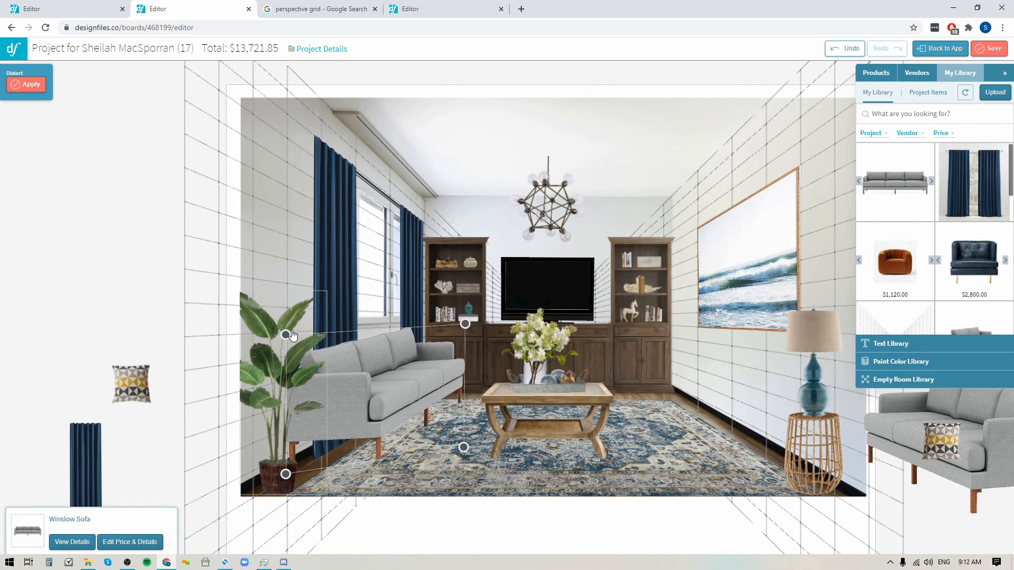
- Refine all four corners of the window-side sofa to match the perspective grid, raising its near back corner, and apply the distortion
{"action": "left_click_drag", "start_coordinate": [286, 335], "coordinate": [283, 311]}
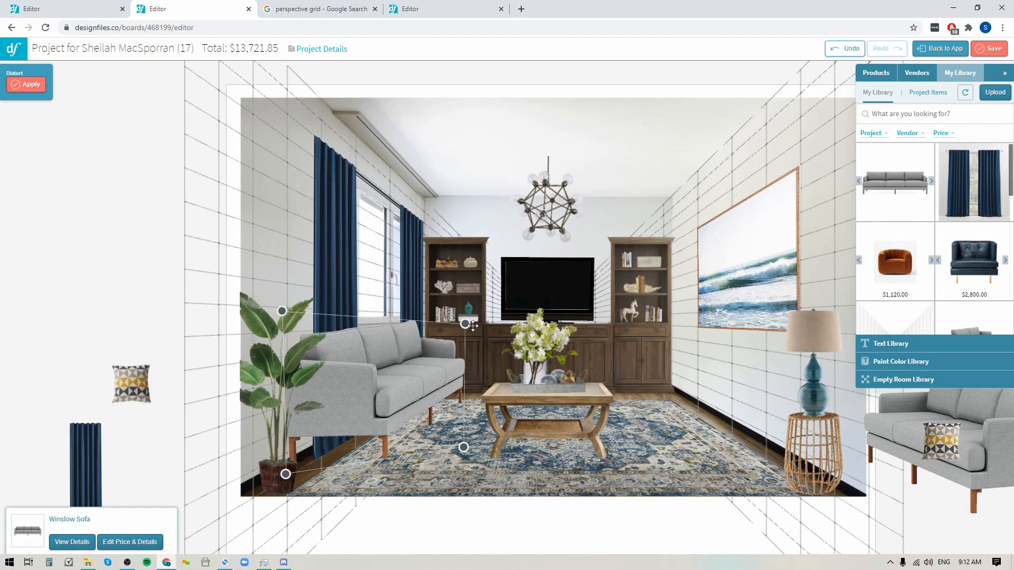
{"action": "left_click_drag", "start_coordinate": [467, 325], "coordinate": [464, 333]}
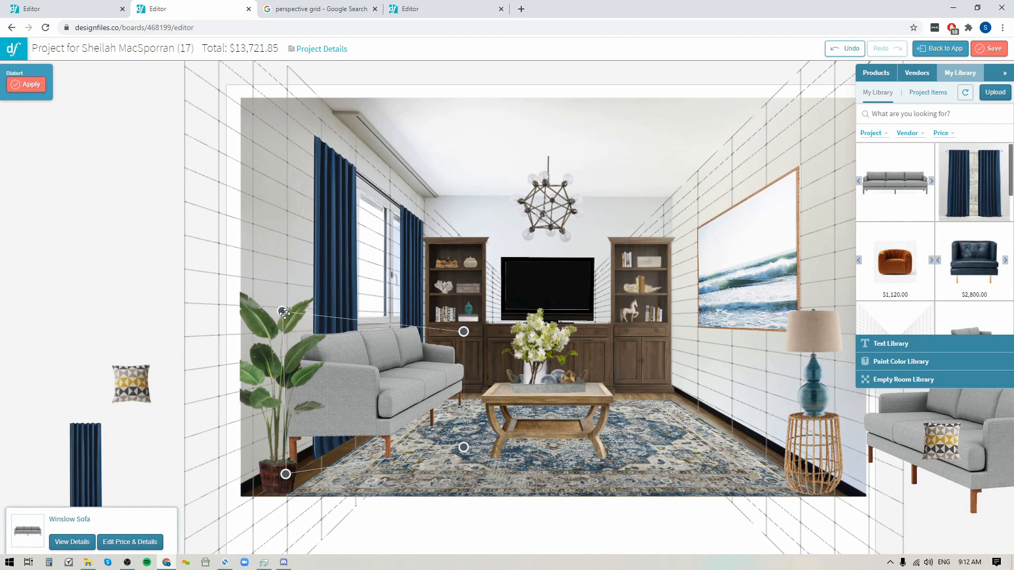
{"action": "left_click_drag", "start_coordinate": [284, 313], "coordinate": [283, 323]}
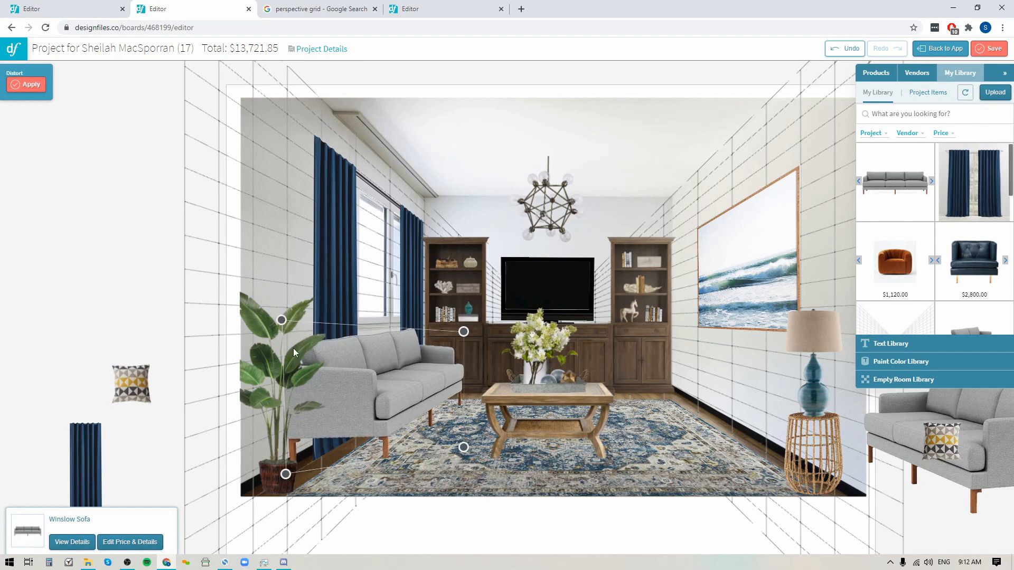
{"action": "left_click_drag", "start_coordinate": [464, 448], "coordinate": [466, 449]}
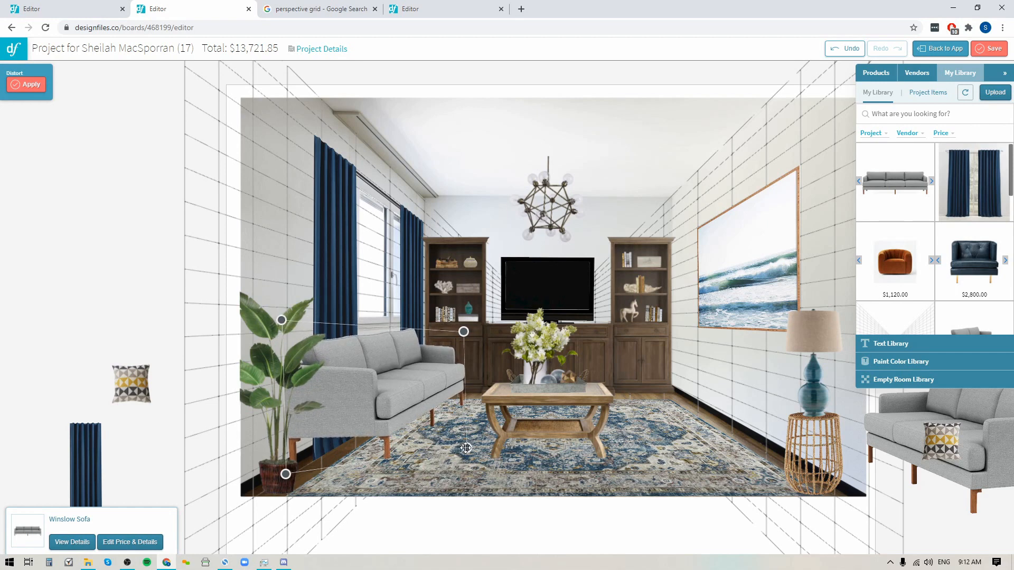
{"action": "left_click_drag", "start_coordinate": [286, 474], "coordinate": [284, 477]}
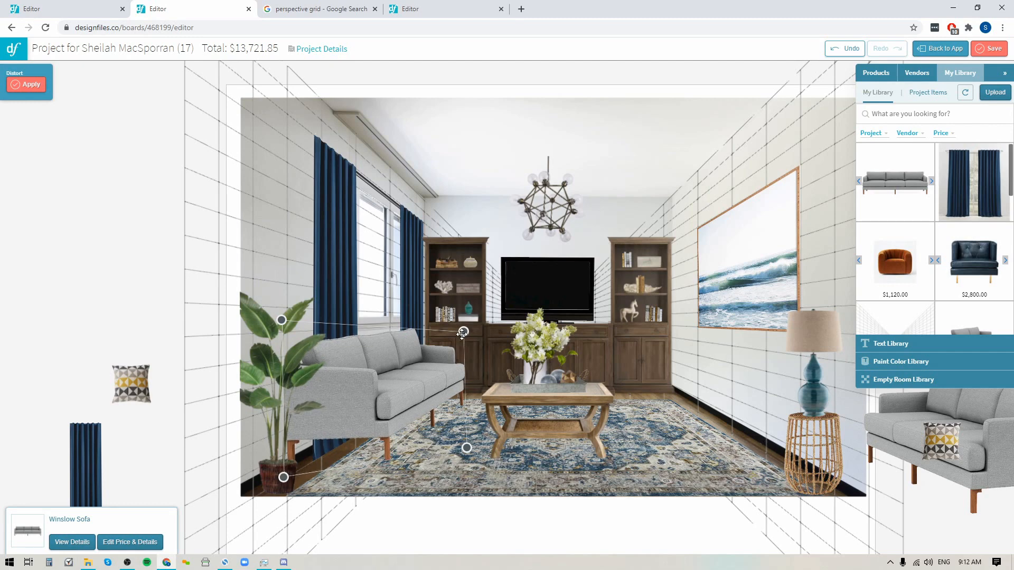
{"action": "left_click_drag", "start_coordinate": [464, 332], "coordinate": [466, 334]}
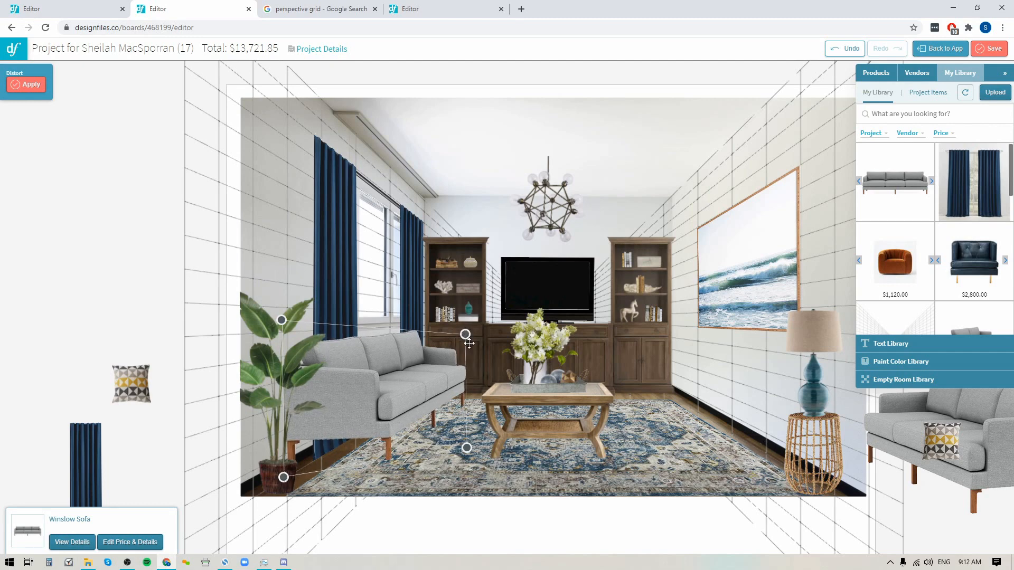
{"action": "left_click", "coordinate": [28, 85]}
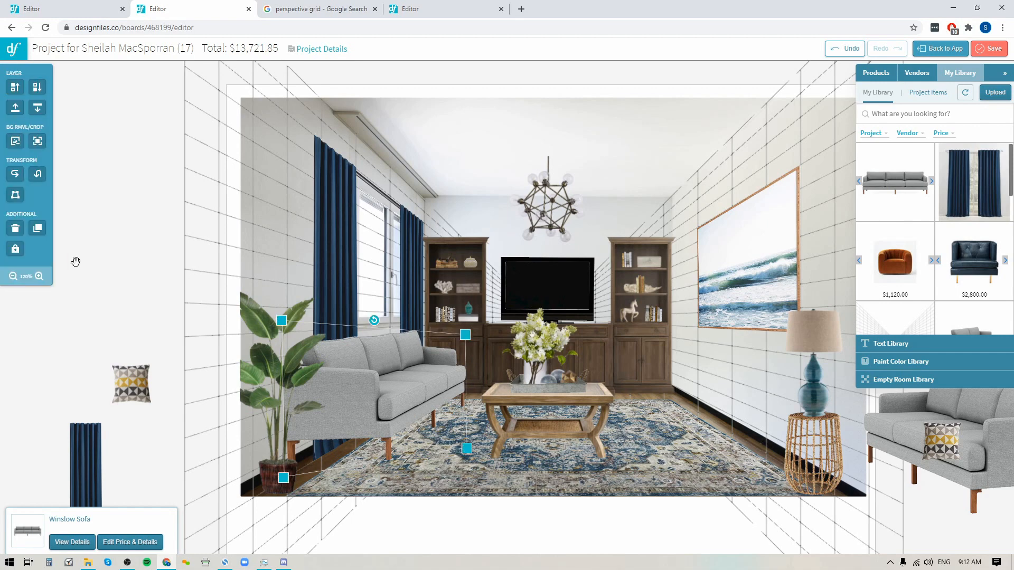
- Duplicate the distorted sofa, flip the copy horizontally and place it across the coffee table, beneath the ocean artwork
{"action": "left_click", "coordinate": [16, 180]}
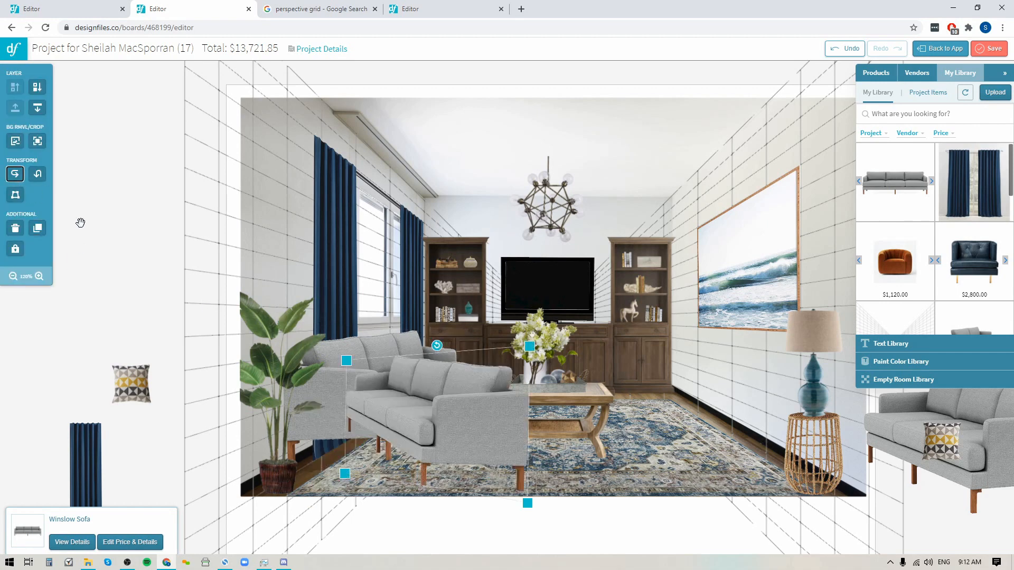
{"action": "left_click_drag", "start_coordinate": [462, 407], "coordinate": [715, 391]}
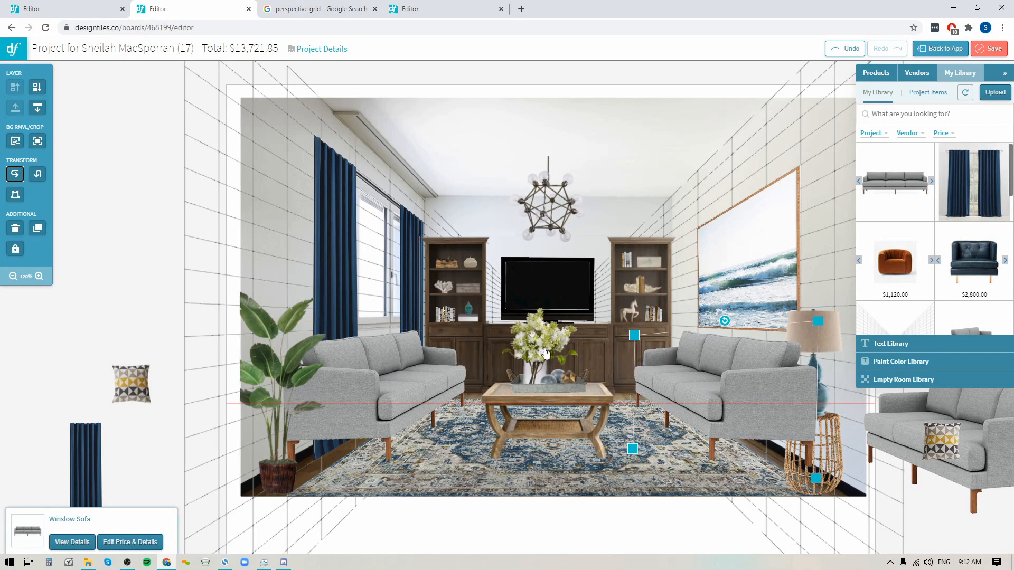
{"action": "left_click_drag", "start_coordinate": [701, 399], "coordinate": [698, 399]}
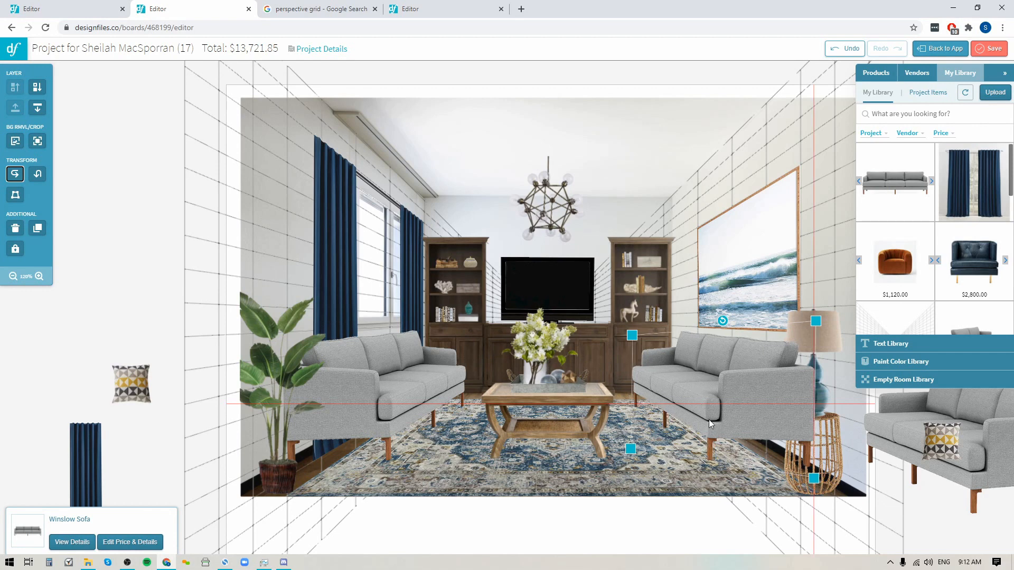
{"action": "left_click_drag", "start_coordinate": [768, 396], "coordinate": [764, 395]}
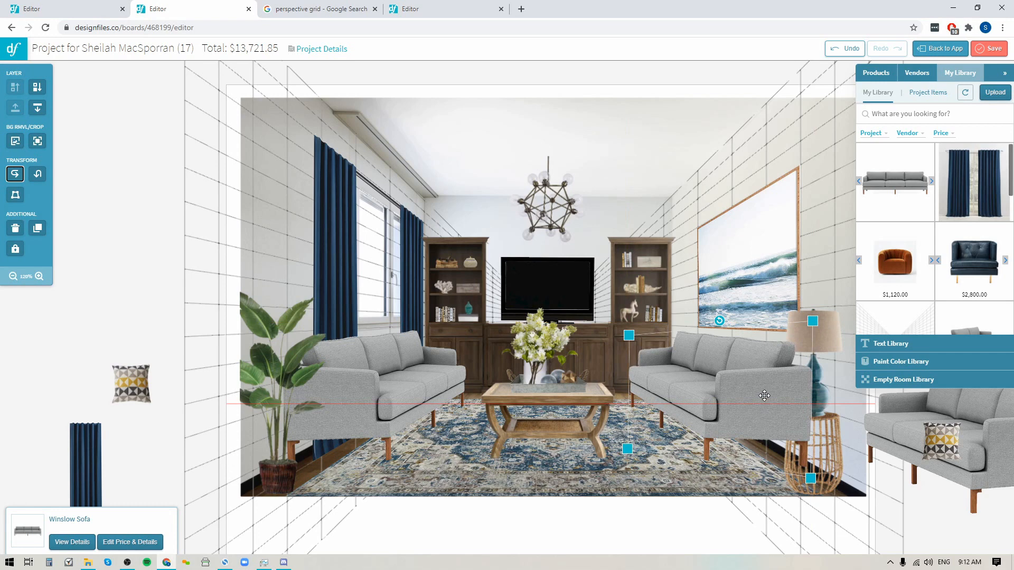
- Bring the woven side table and the table lamp to the front, ahead of the mirrored sofa
{"action": "left_click", "coordinate": [834, 440]}
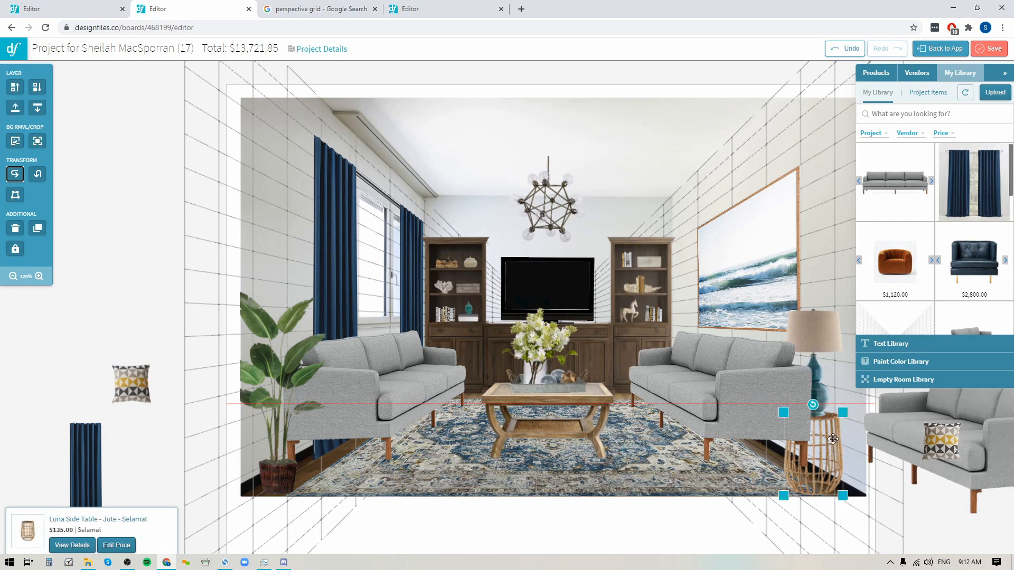
{"action": "left_click", "coordinate": [15, 107]}
{"action": "left_click", "coordinate": [827, 321]}
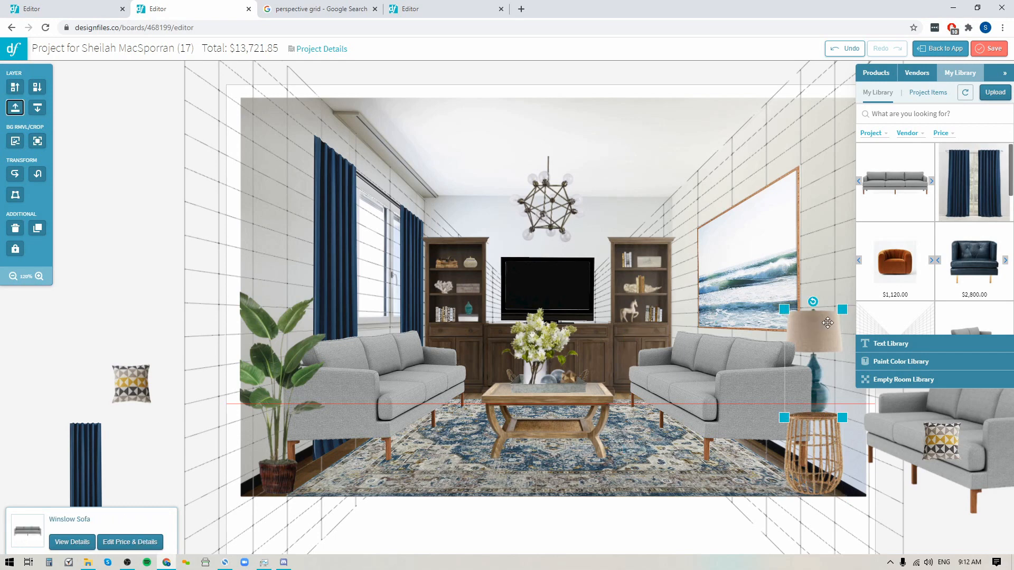
{"action": "left_click", "coordinate": [15, 107]}
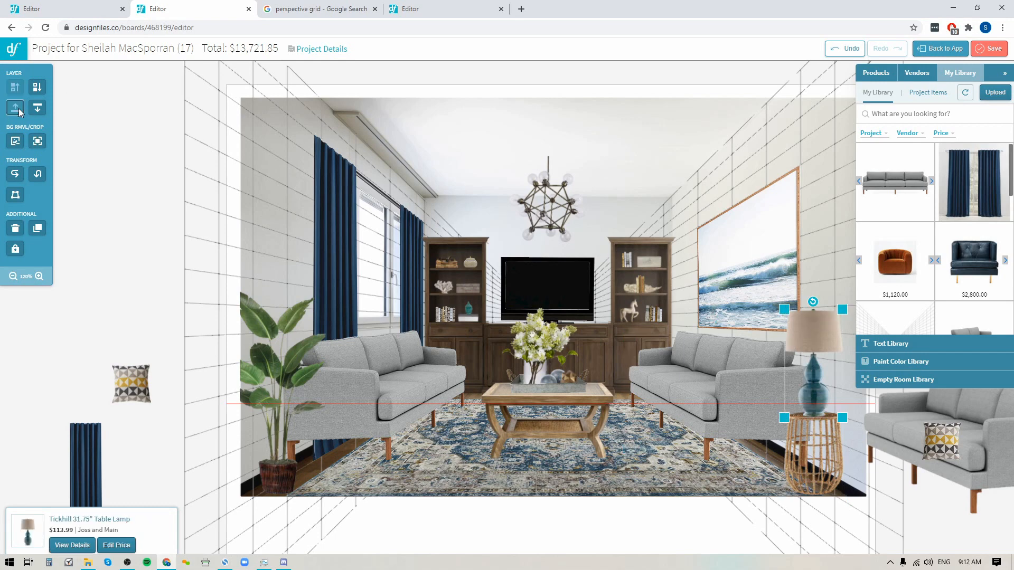
- Place the patterned throw pillow on the far end of the window-side sofa and a flipped duplicate on the opposite sofa
{"action": "left_click_drag", "start_coordinate": [127, 390], "coordinate": [441, 341]}
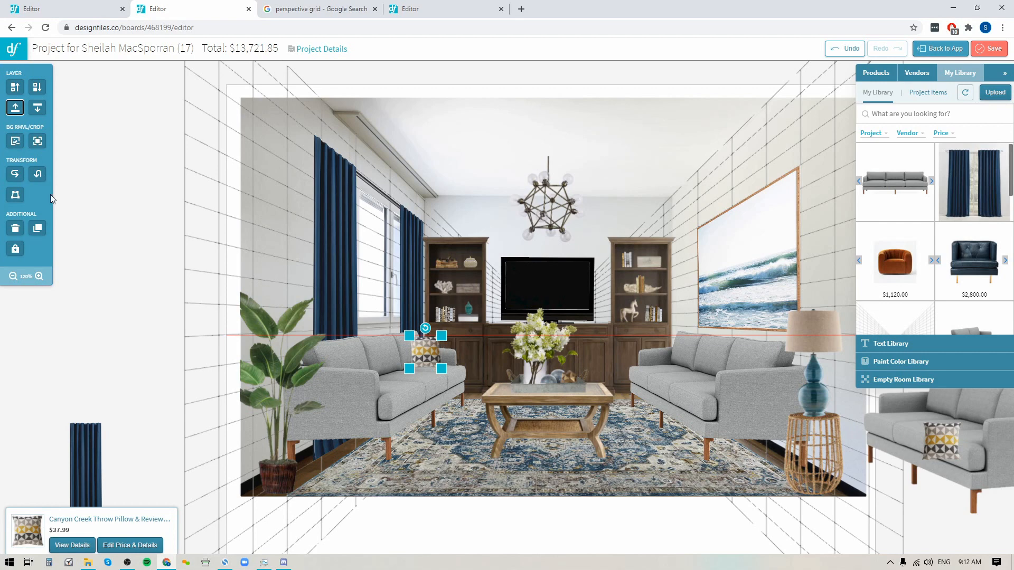
{"action": "left_click", "coordinate": [37, 228]}
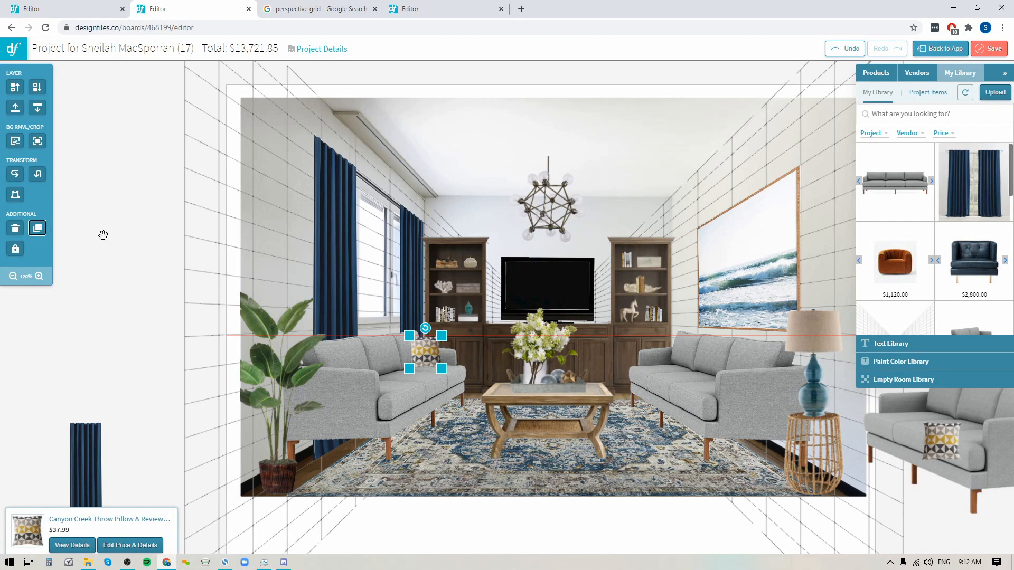
{"action": "left_click", "coordinate": [20, 180]}
{"action": "left_click_drag", "start_coordinate": [448, 378], "coordinate": [671, 355]}
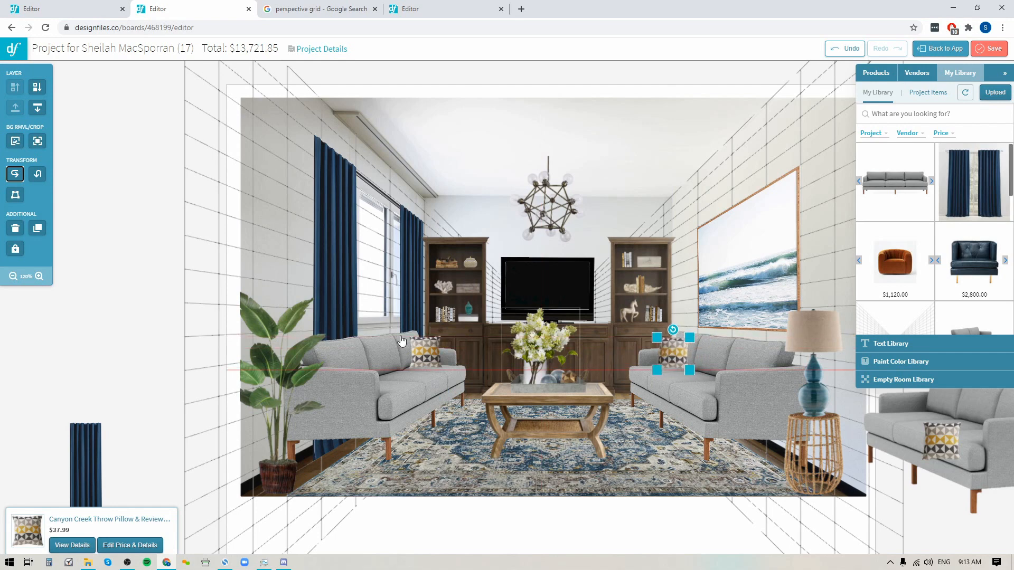
- Delete the spare throw pillow and the spare sofa lying outside the room
{"action": "left_click", "coordinate": [125, 344]}
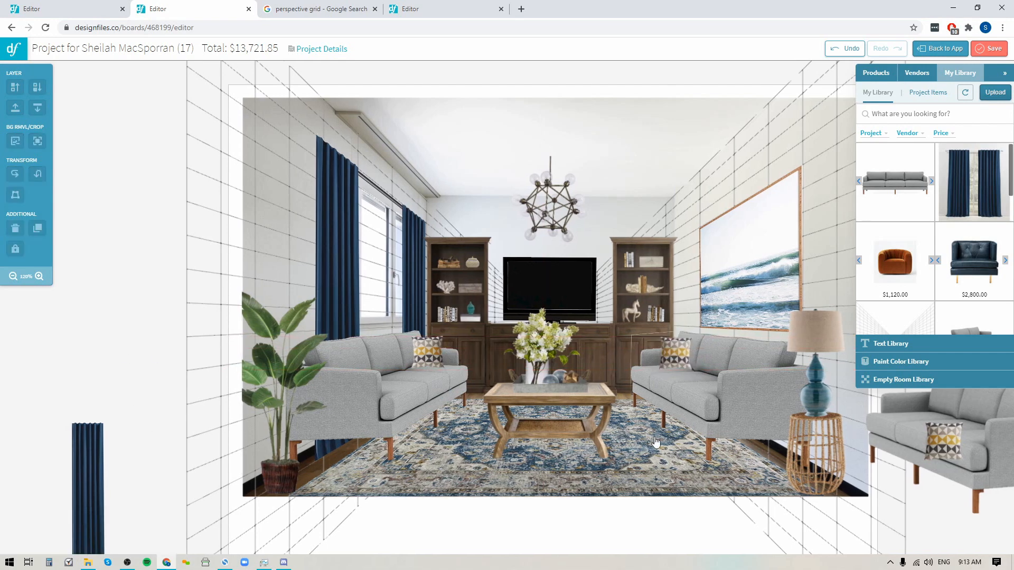
{"action": "left_click", "coordinate": [940, 440]}
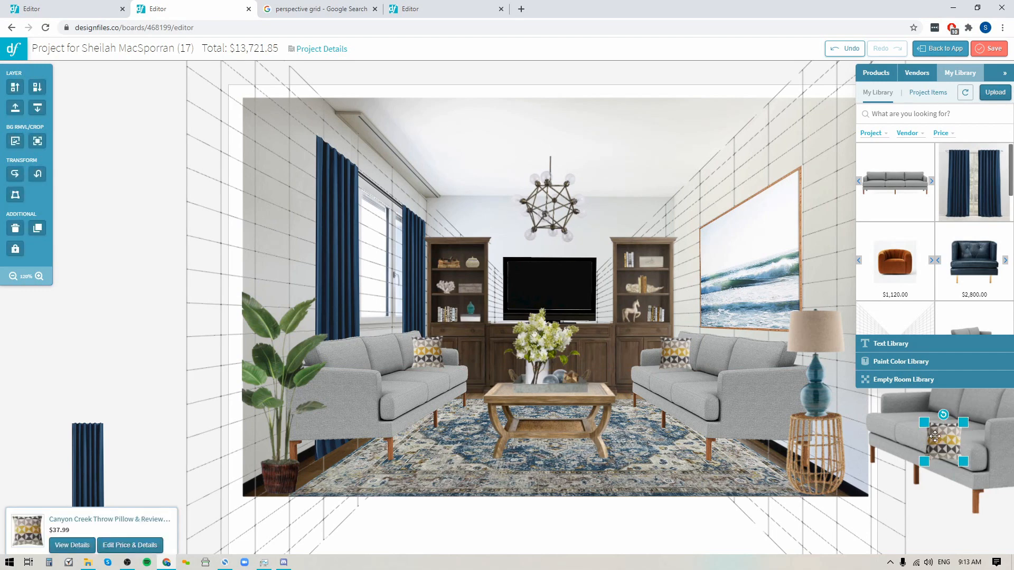
{"action": "key", "text": "Delete"}
{"action": "left_click", "coordinate": [941, 440]}
{"action": "key", "text": "Delete"}
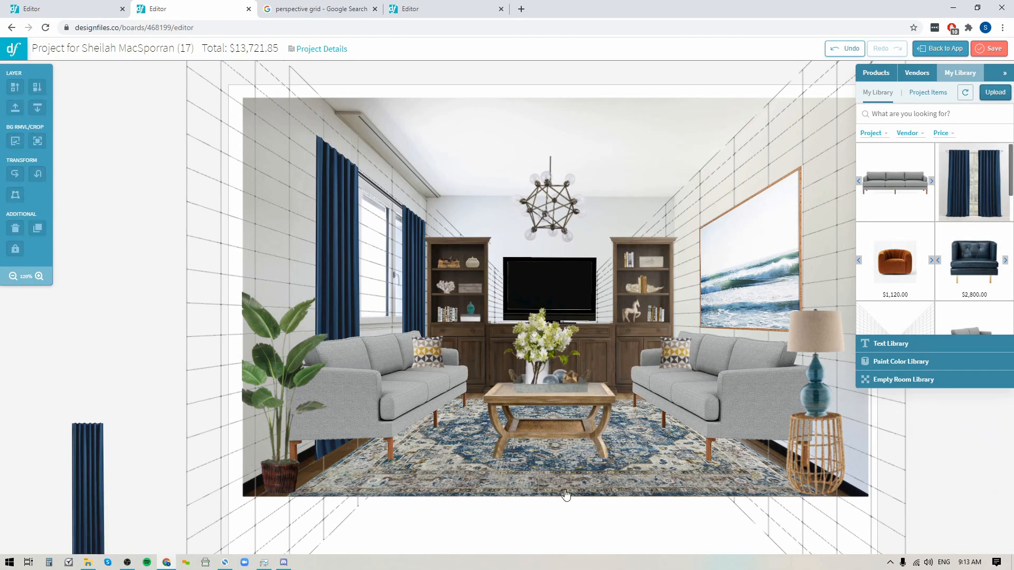
- Delete the spare curtain outside the room, then unlock and delete the perspective grid
{"action": "left_click", "coordinate": [86, 471]}
{"action": "key", "text": "Delete"}
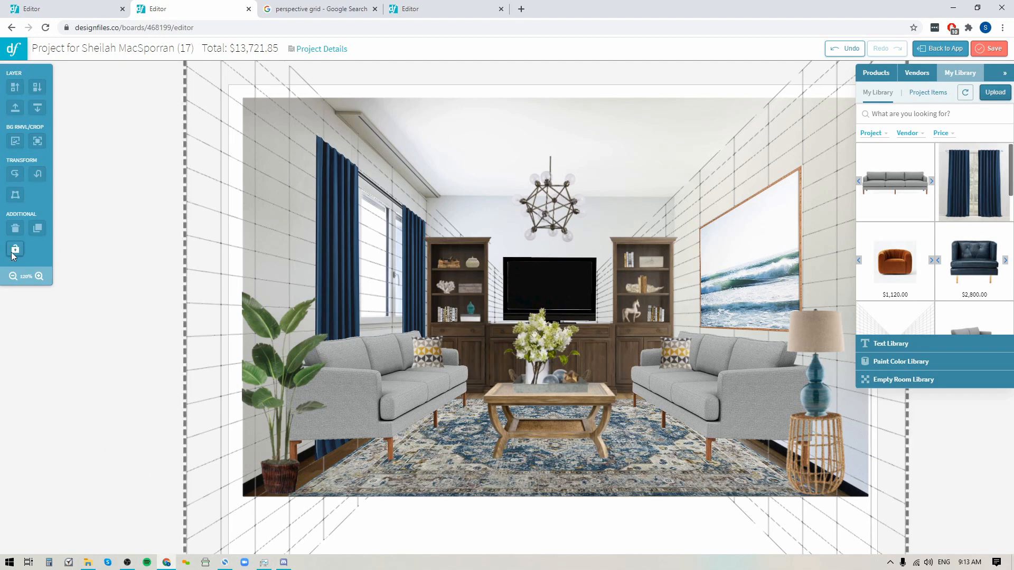
{"action": "left_click", "coordinate": [198, 231]}
{"action": "key", "text": "Delete"}
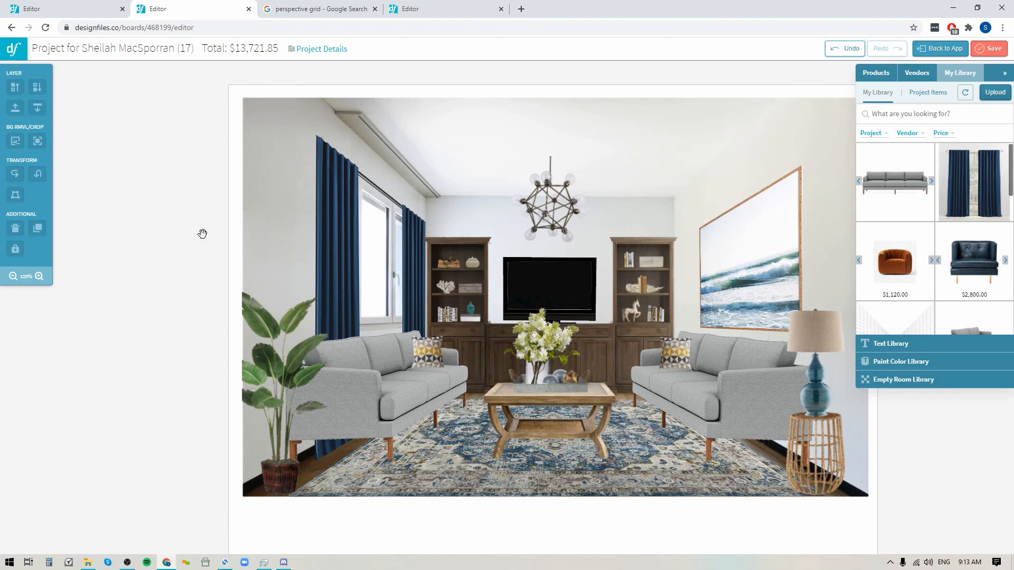
- Center the finished board in view and compare it with the flat version open in the other browser tab
{"action": "left_click_drag", "start_coordinate": [904, 451], "coordinate": [819, 451]}
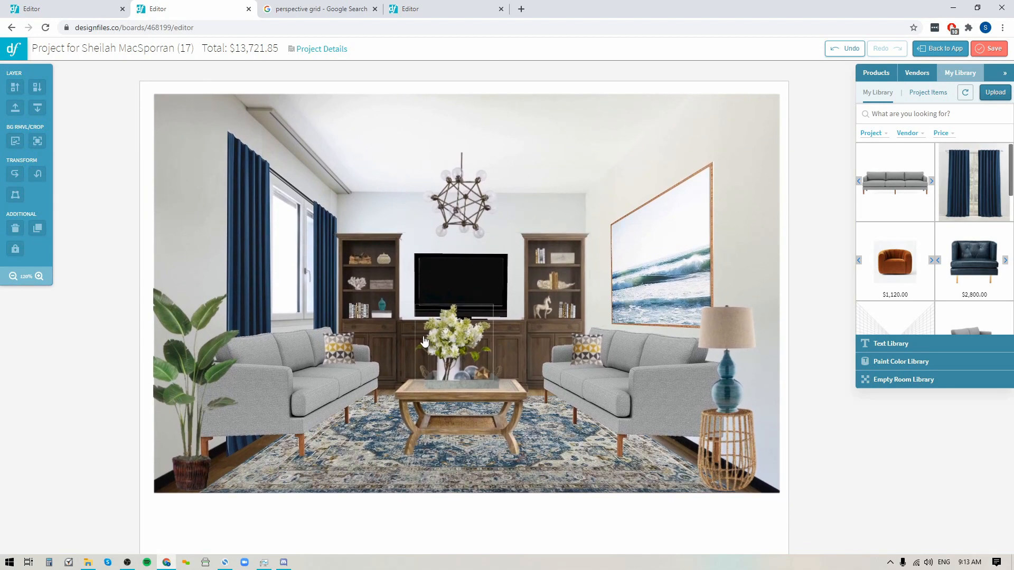
{"action": "left_click", "coordinate": [414, 11]}
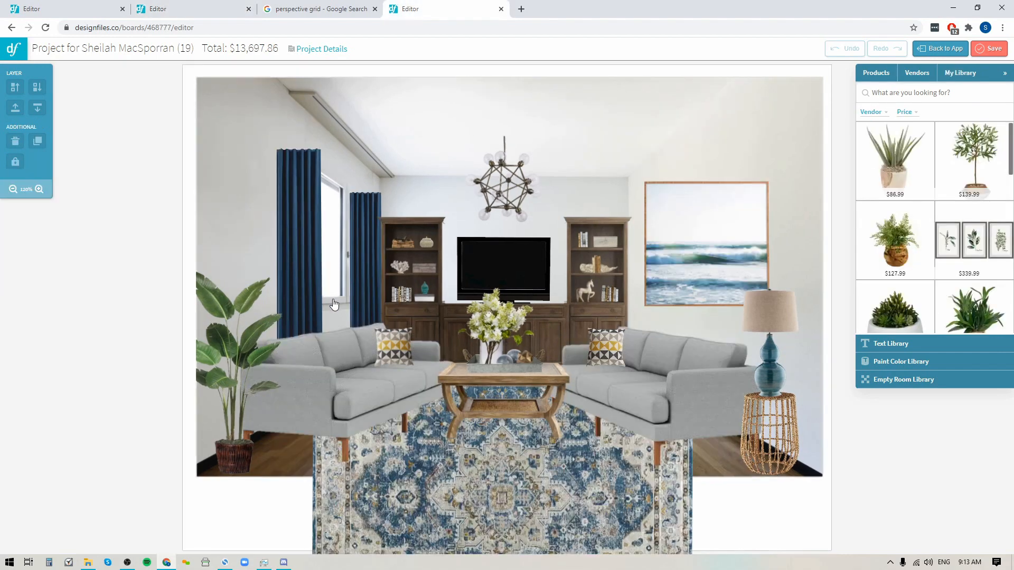
{"action": "left_click", "coordinate": [157, 11]}
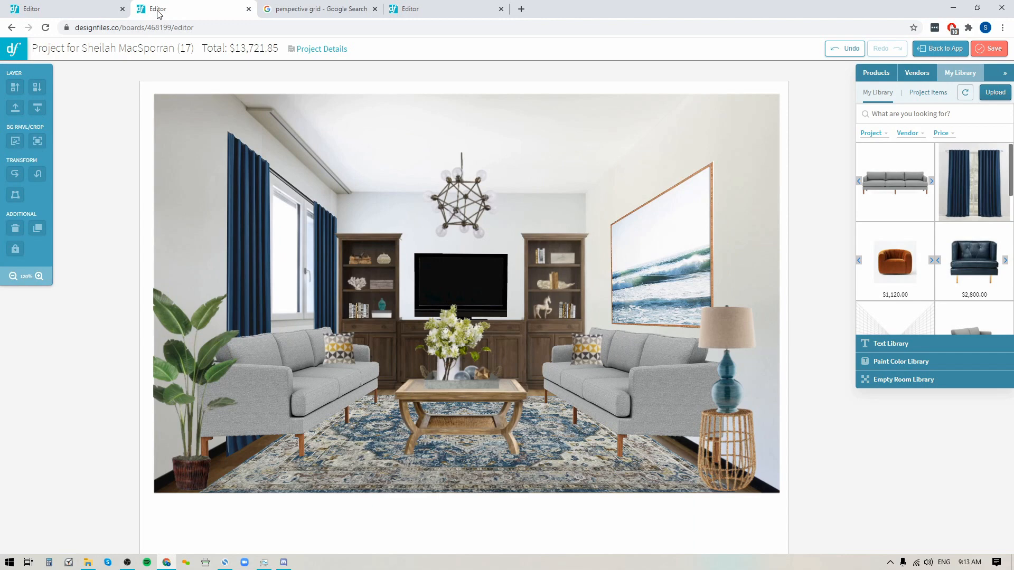